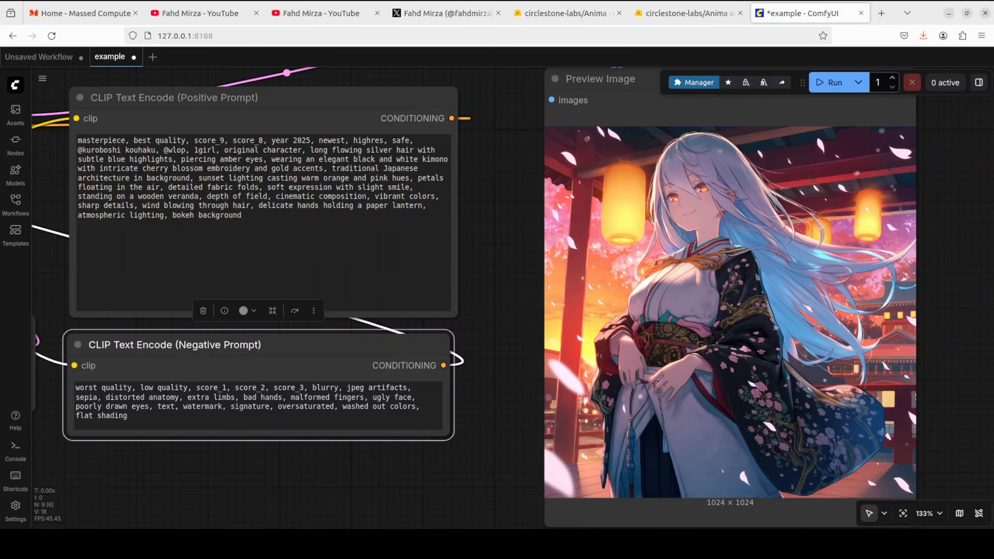
# Step: Look over the Anima model card on Hugging Face and the channel's YouTube and X pages, dismissing the Google sign-in prompt
pyautogui.click(528, 19)
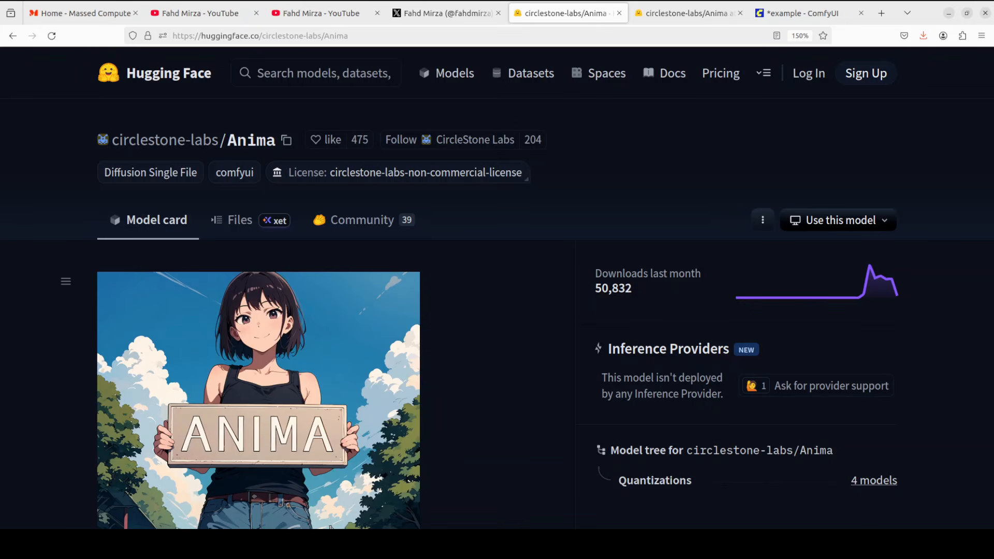
pyautogui.click(204, 12)
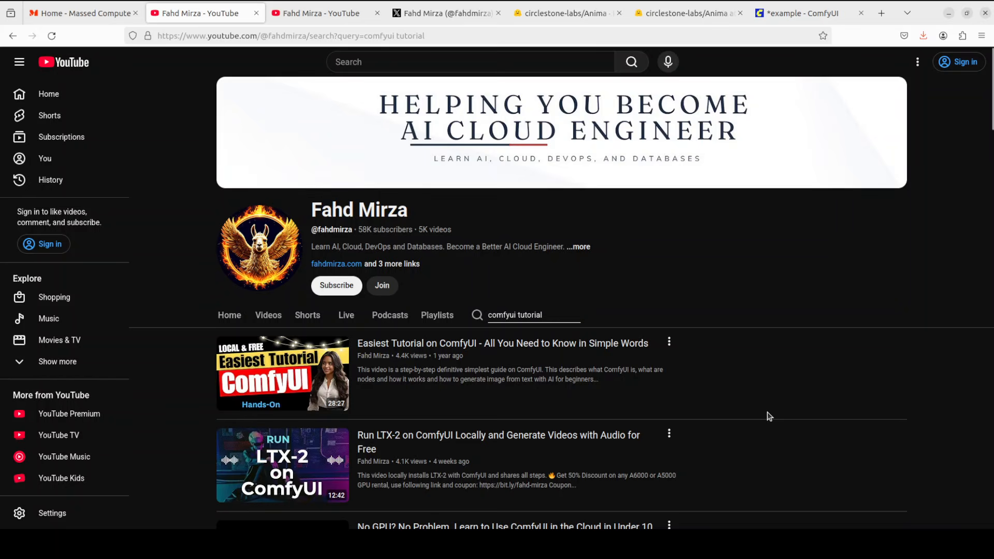
pyautogui.click(439, 17)
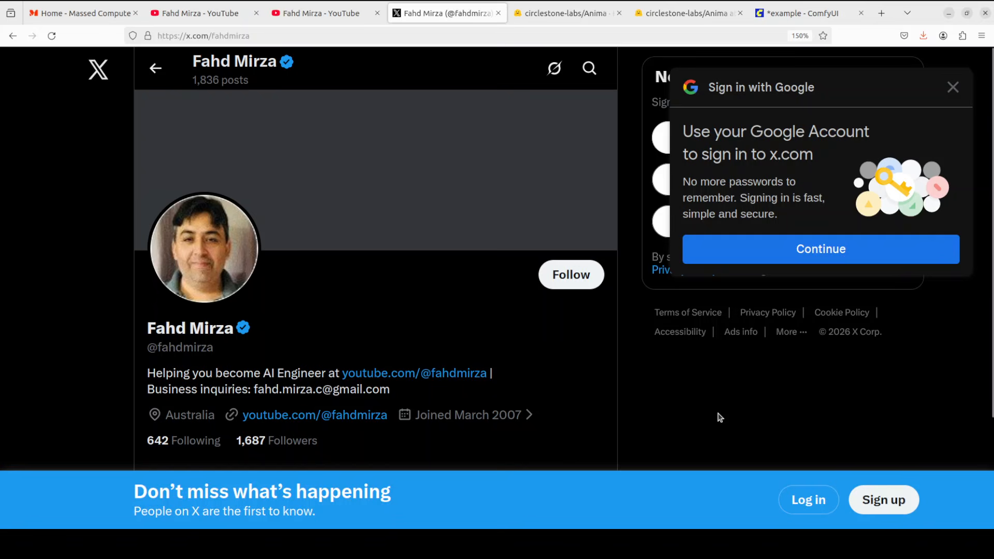
pyautogui.click(951, 88)
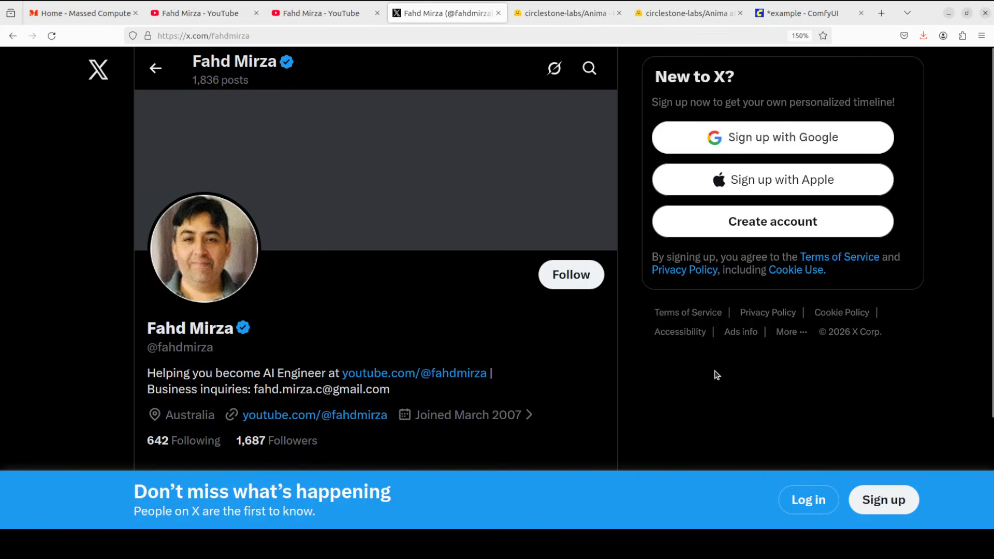
# Step: Review the channel's YouTube search results for "comfyui tutorial" and return to the example workflow in ComfyUI
pyautogui.click(211, 14)
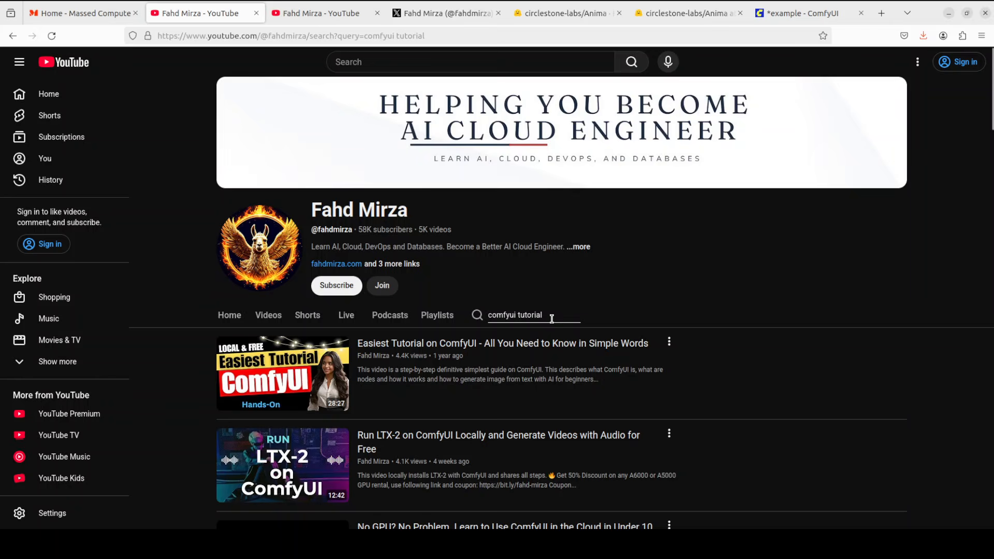
pyautogui.moveTo(337, 352)
pyautogui.moveTo(444, 355)
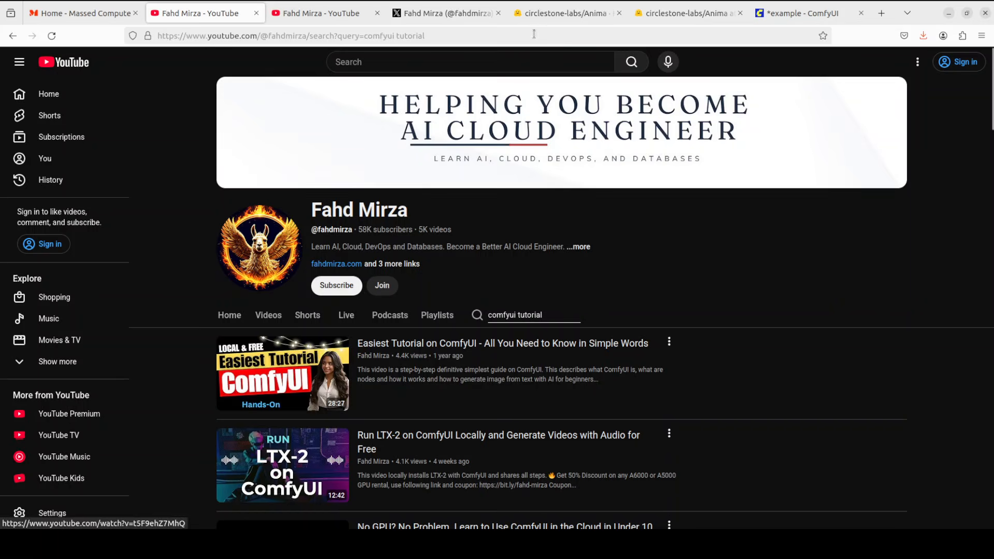
pyautogui.click(797, 13)
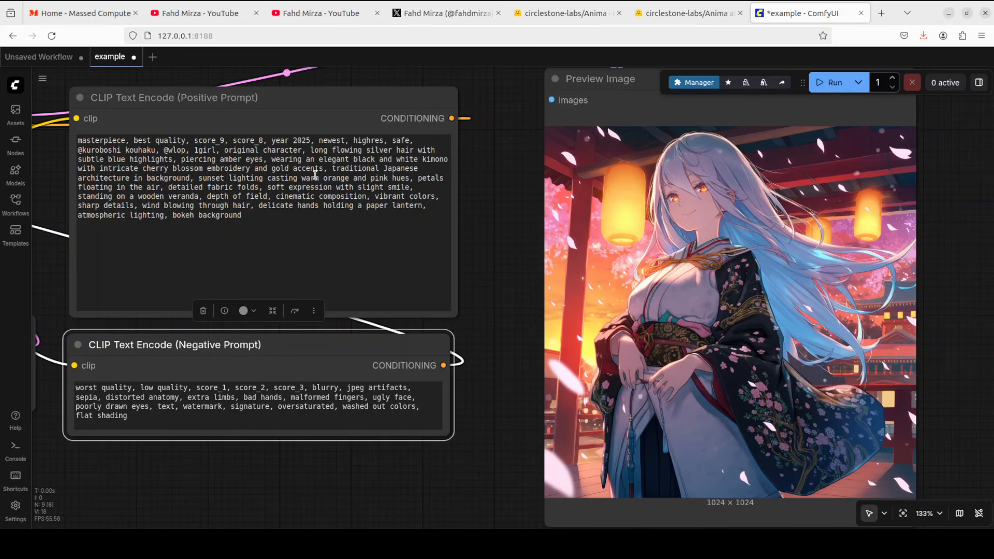
# Step: Open the split_files/diffusion_models folder in the circlestone-labs/Anima repository on Hugging Face
pyautogui.click(558, 16)
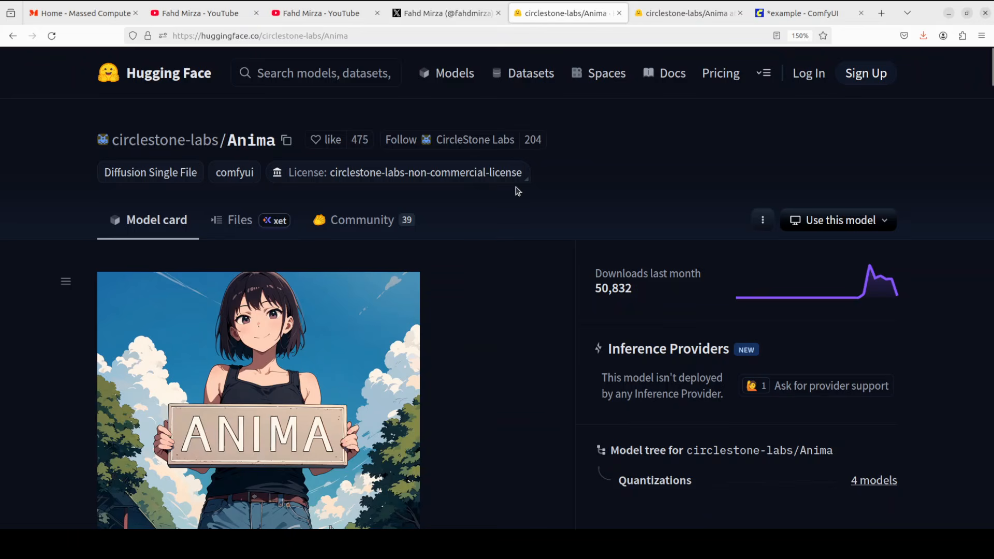
pyautogui.click(661, 19)
pyautogui.scroll(-2, 587, 222)
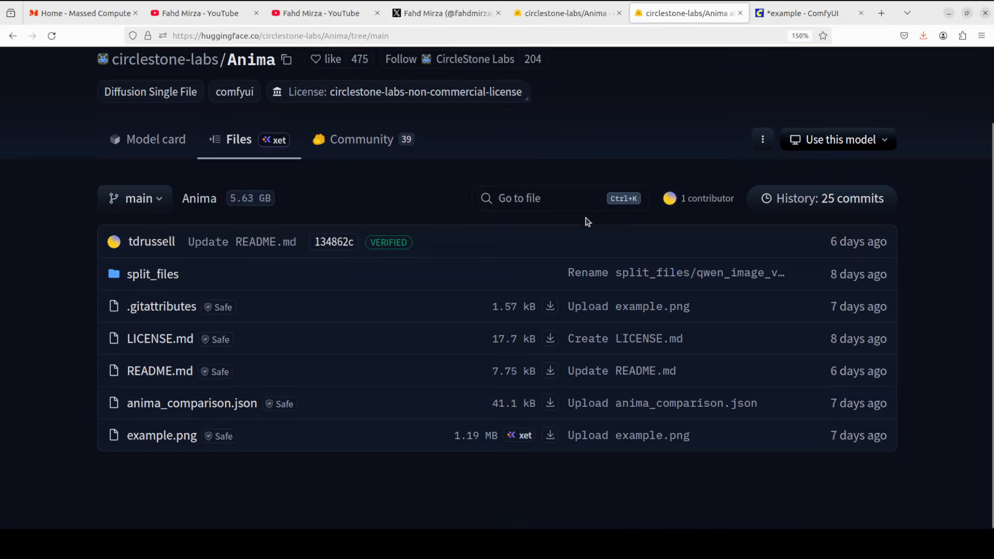
pyautogui.click(153, 275)
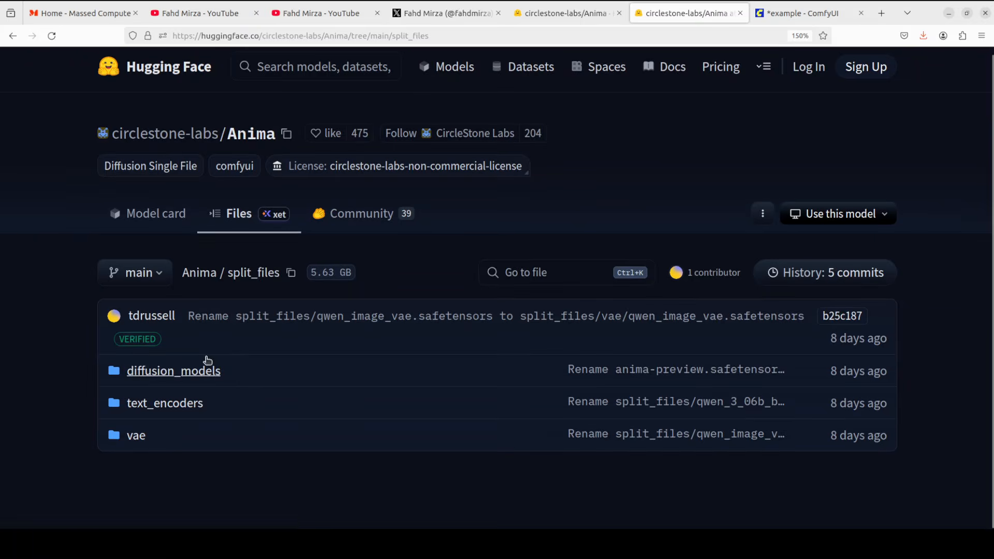
pyautogui.click(171, 372)
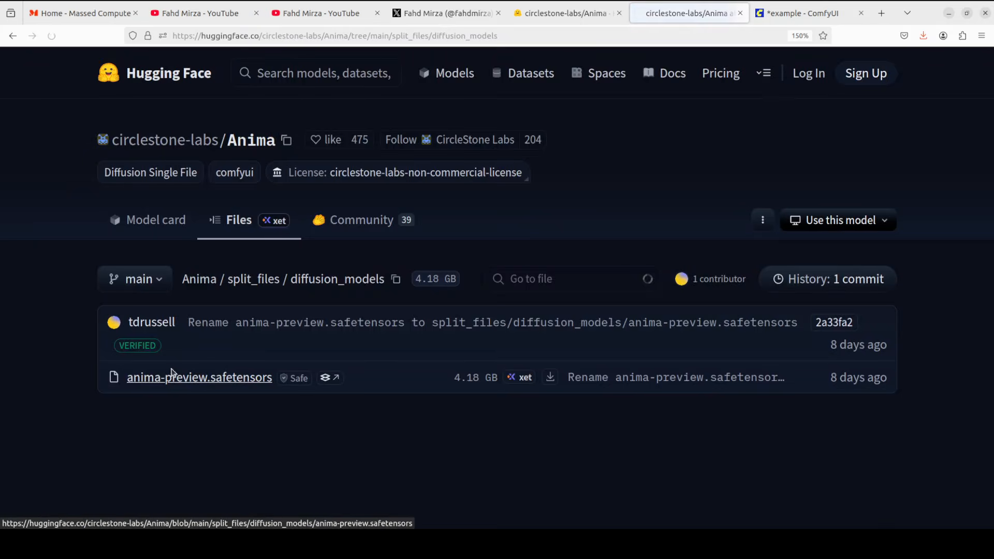
# Step: Check ComfyUI/models/diffusion_models as the save location for anima-preview.safetensors, leaving the save dialog without saving
pyautogui.rightClick(551, 380)
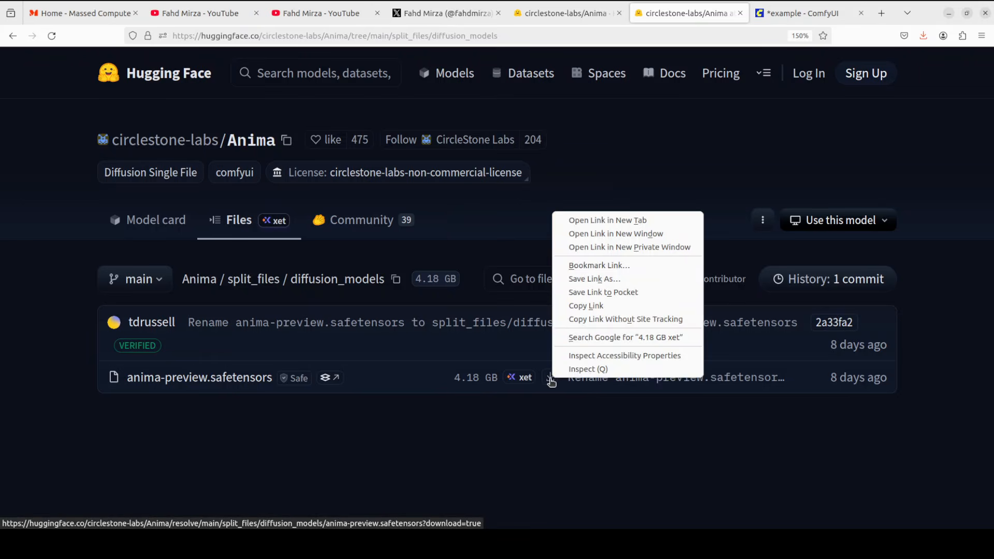
pyautogui.click(620, 278)
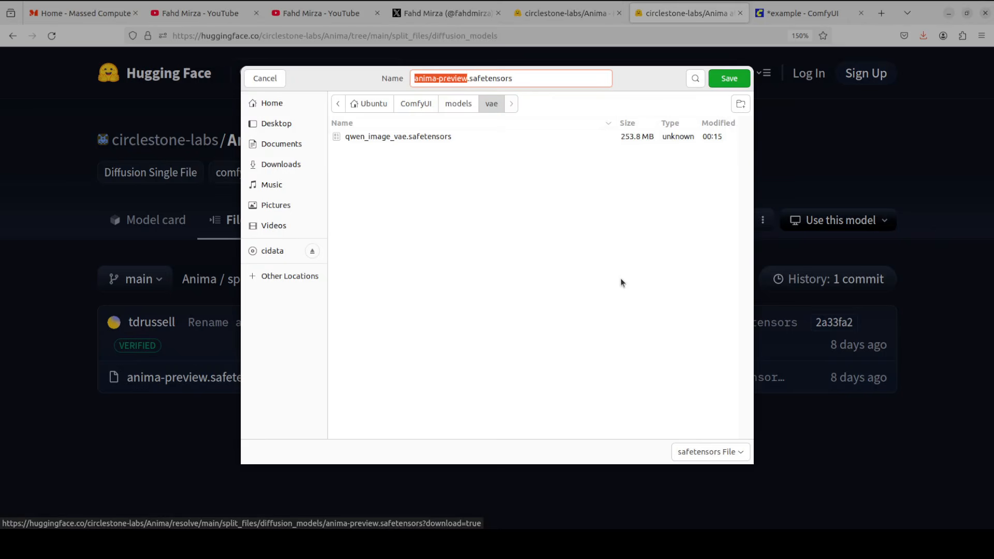
pyautogui.click(409, 102)
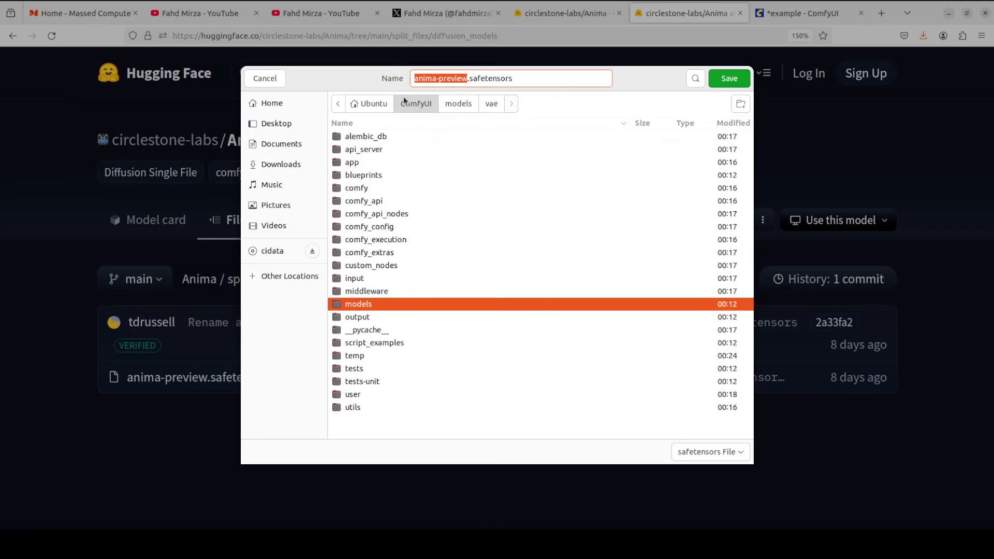
pyautogui.doubleClick(357, 305)
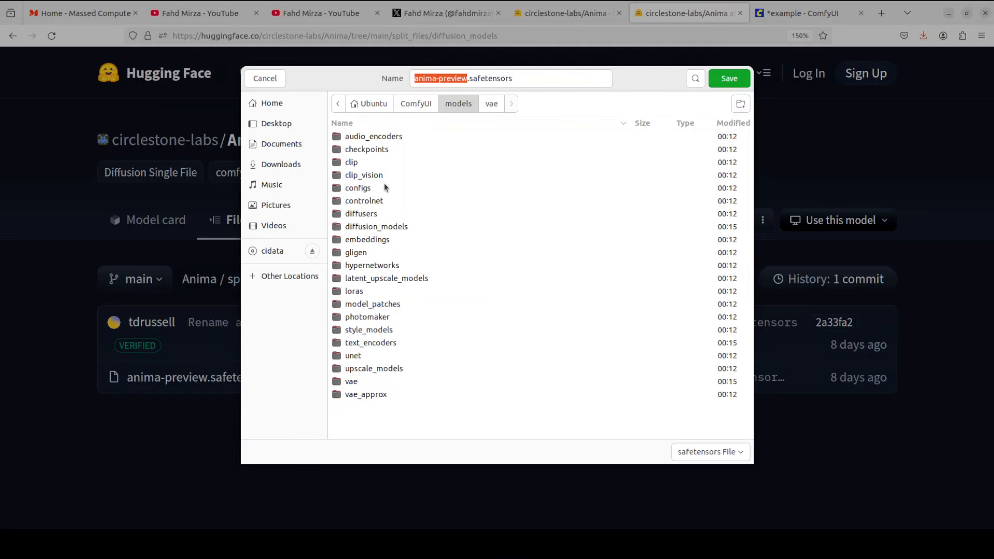
pyautogui.doubleClick(369, 226)
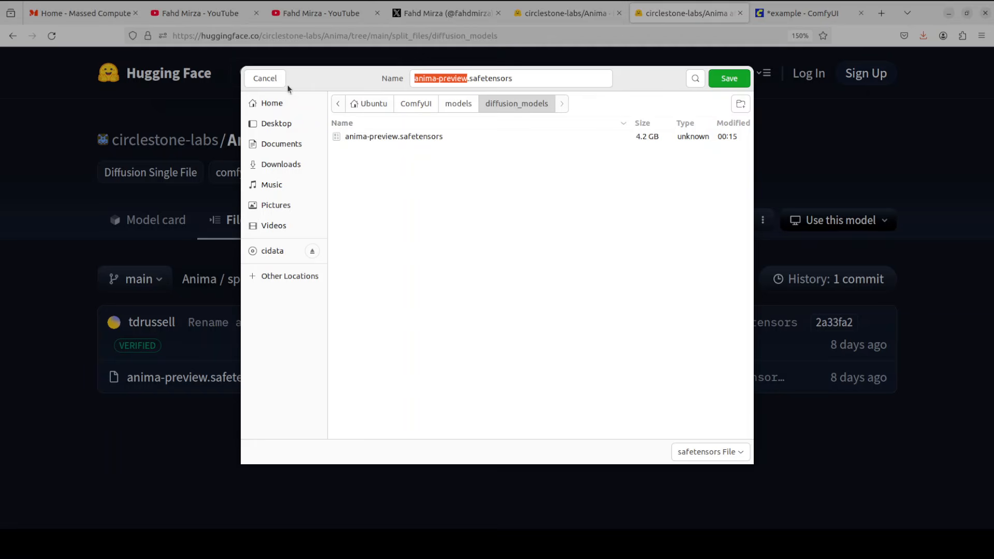
pyautogui.click(265, 78)
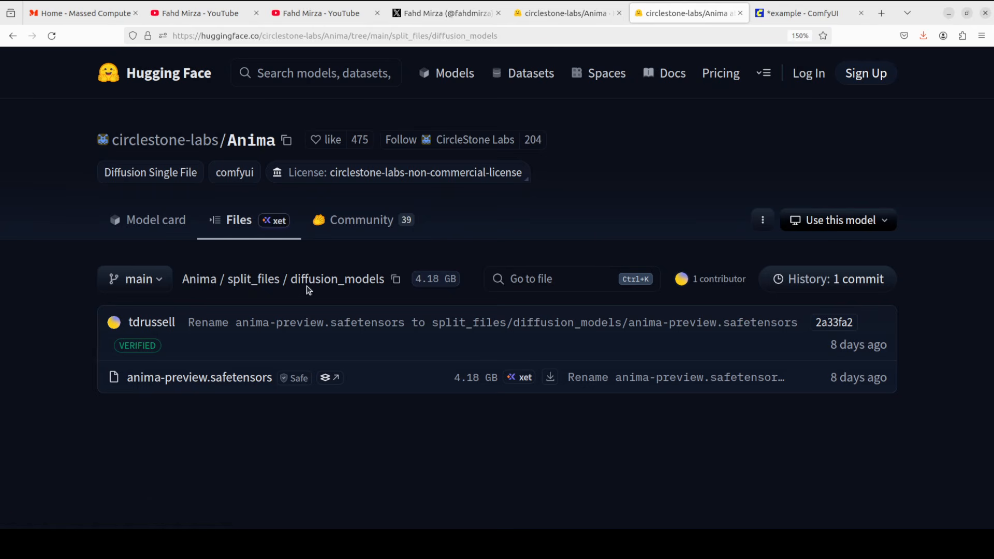
# Step: Check ComfyUI/models/text_encoders as the save location for qwen_3_06b_base.safetensors from the repository's text_encoders folder, without saving
pyautogui.click(255, 282)
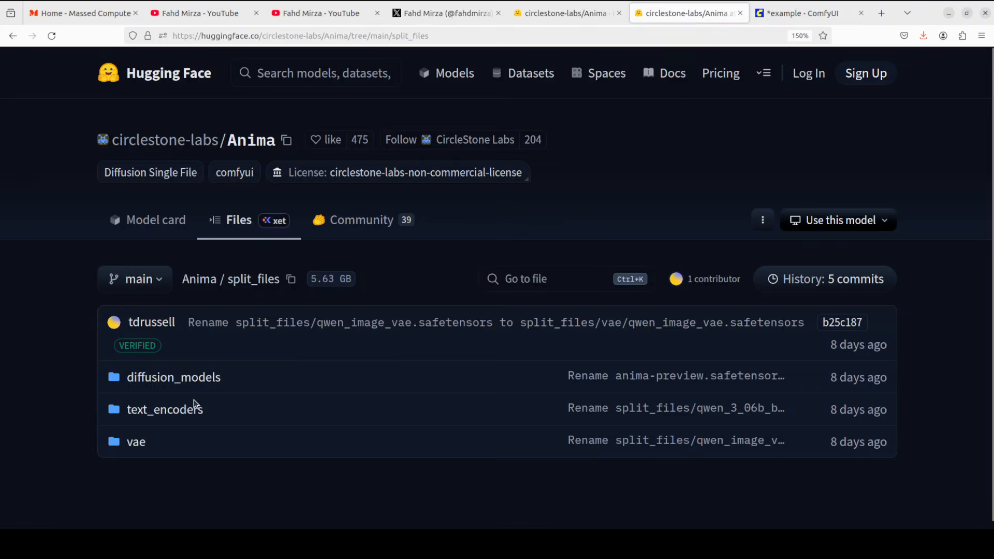
pyautogui.click(186, 410)
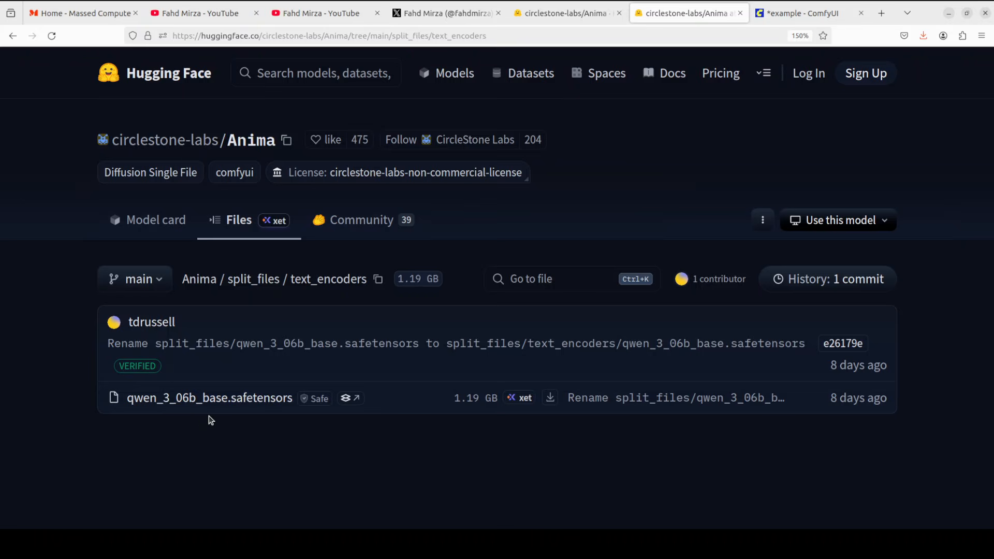
pyautogui.rightClick(550, 400)
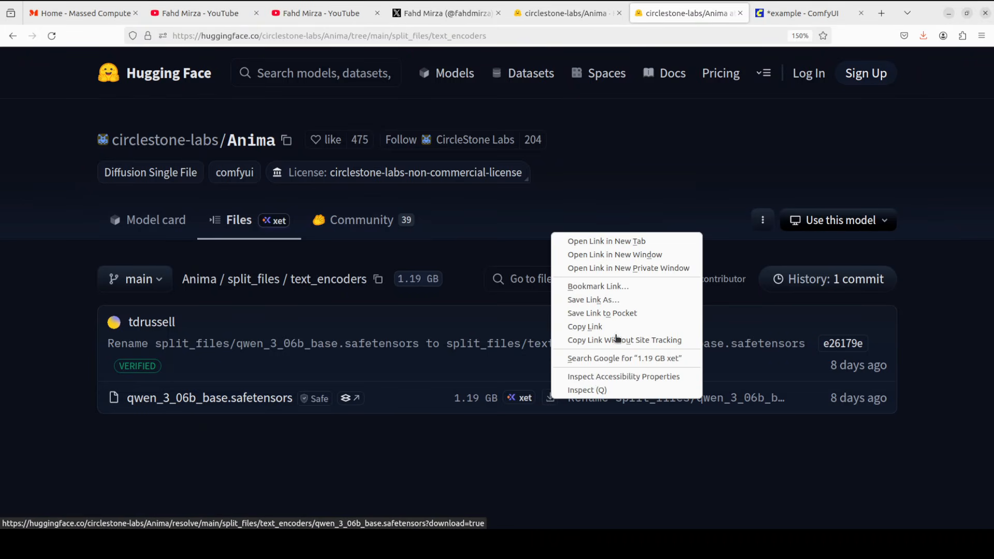
pyautogui.click(614, 299)
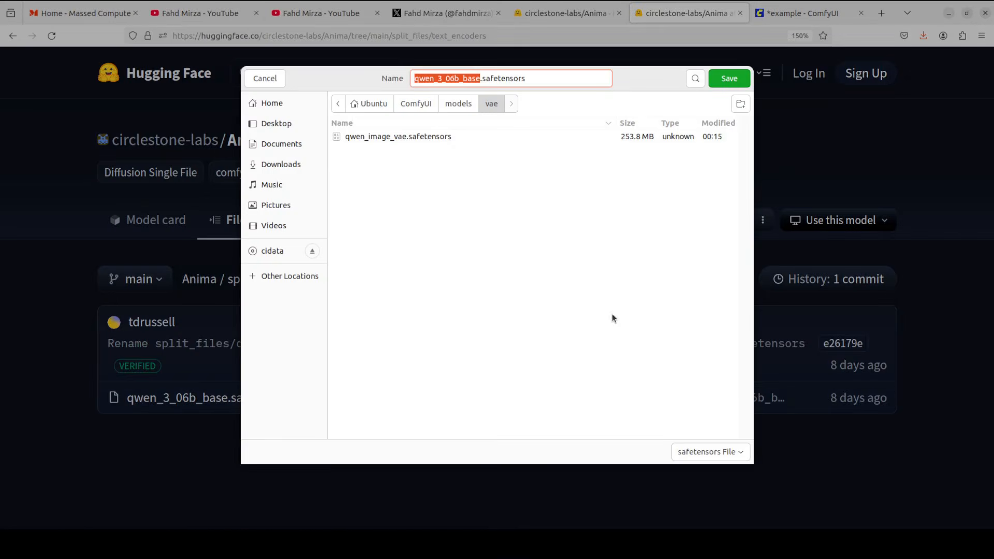
pyautogui.click(461, 104)
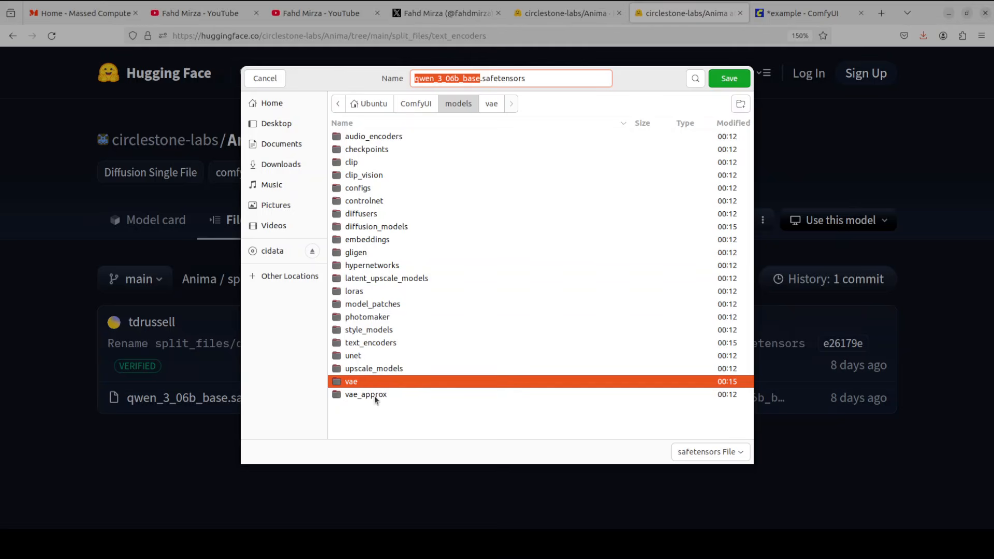
pyautogui.doubleClick(376, 341)
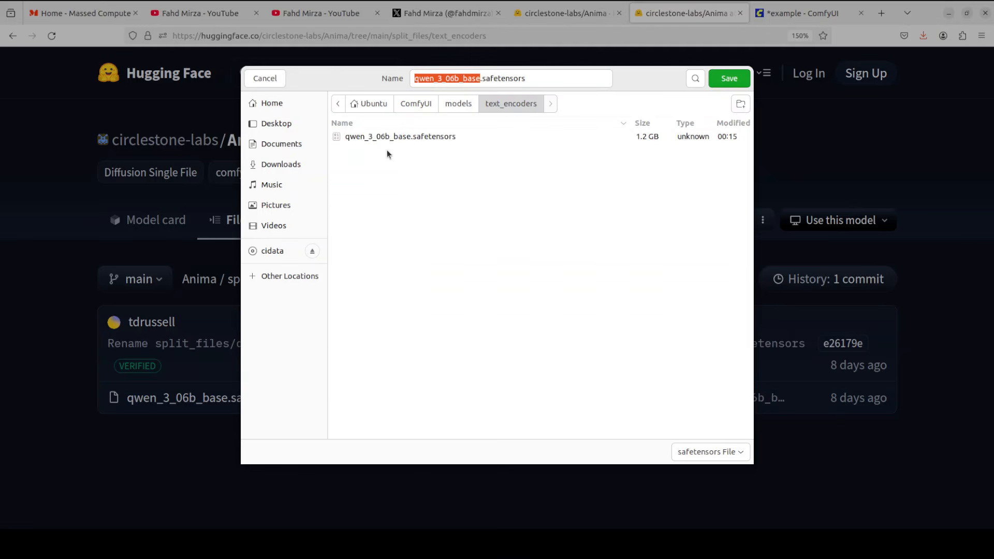
pyautogui.click(458, 107)
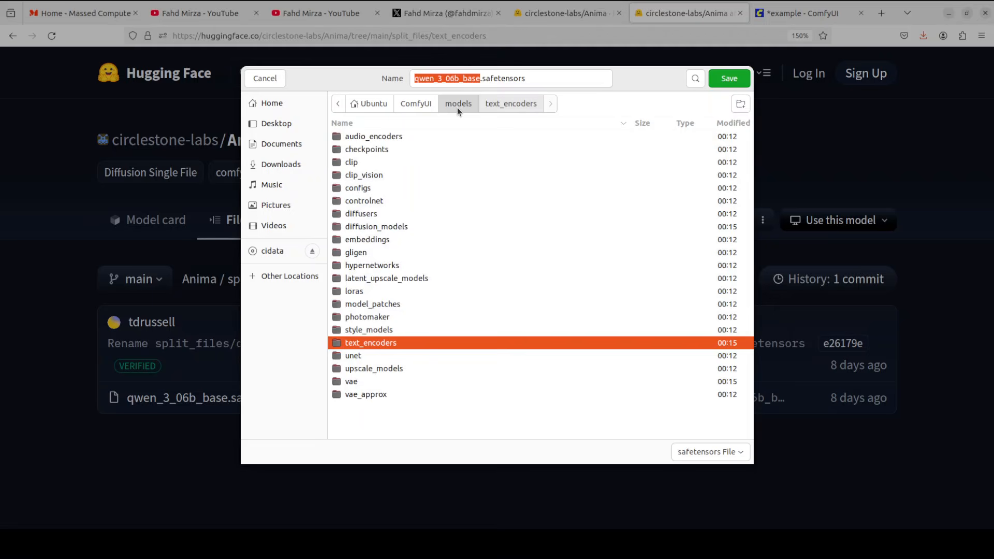
pyautogui.press('Escape')
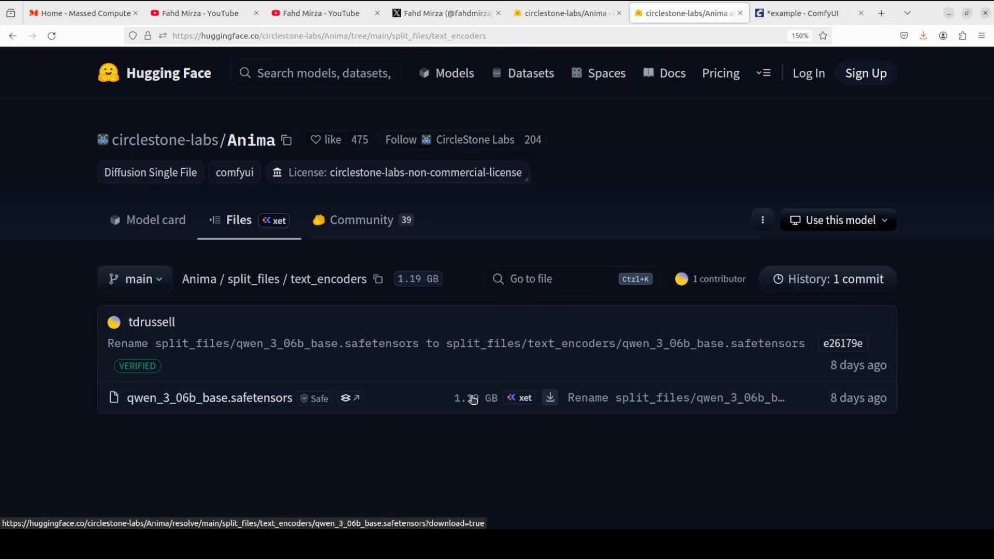
# Step: Check ComfyUI/models/vae as the save location for qwen_image_vae.safetensors from the repository's vae folder, without saving
pyautogui.click(266, 280)
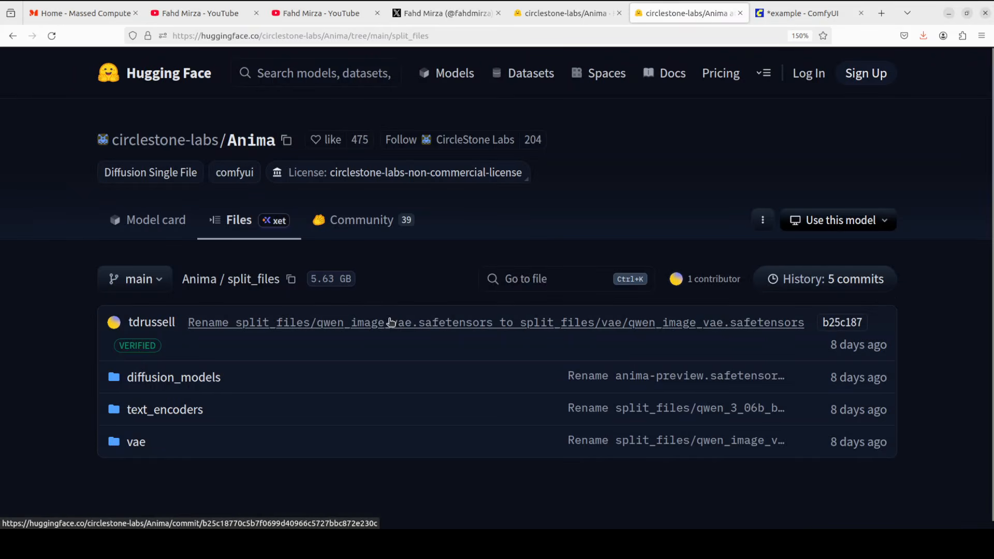
pyautogui.click(135, 443)
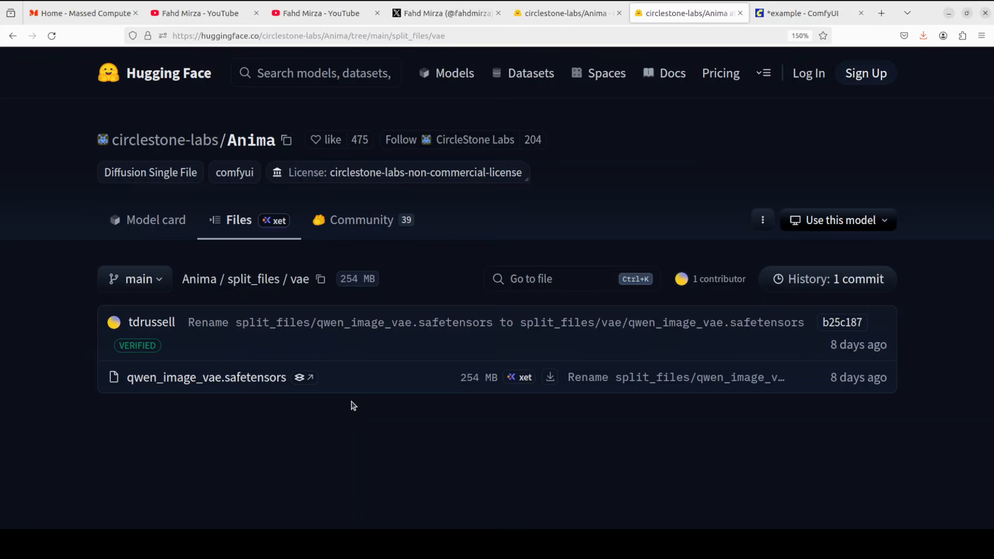
pyautogui.rightClick(551, 379)
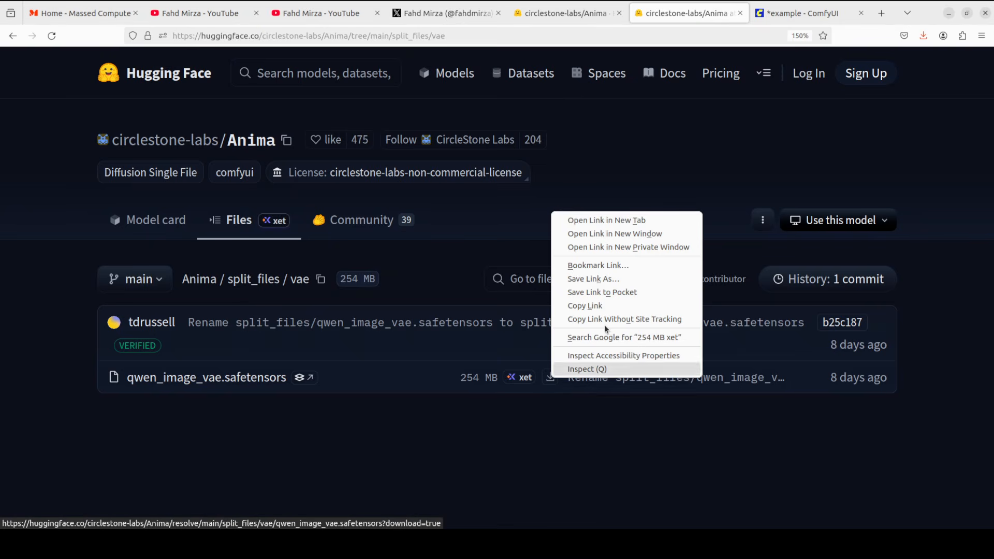
pyautogui.click(615, 278)
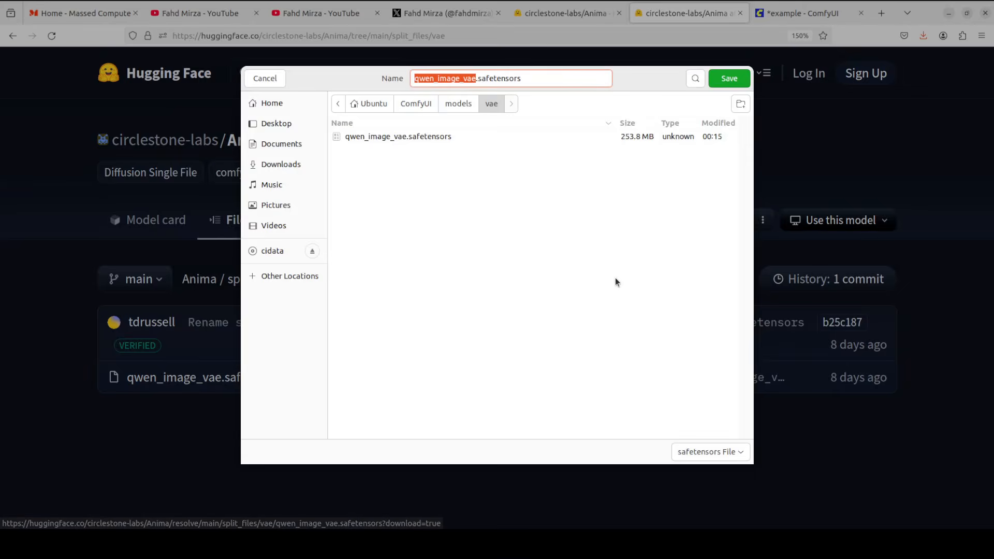
pyautogui.click(463, 103)
pyautogui.click(494, 107)
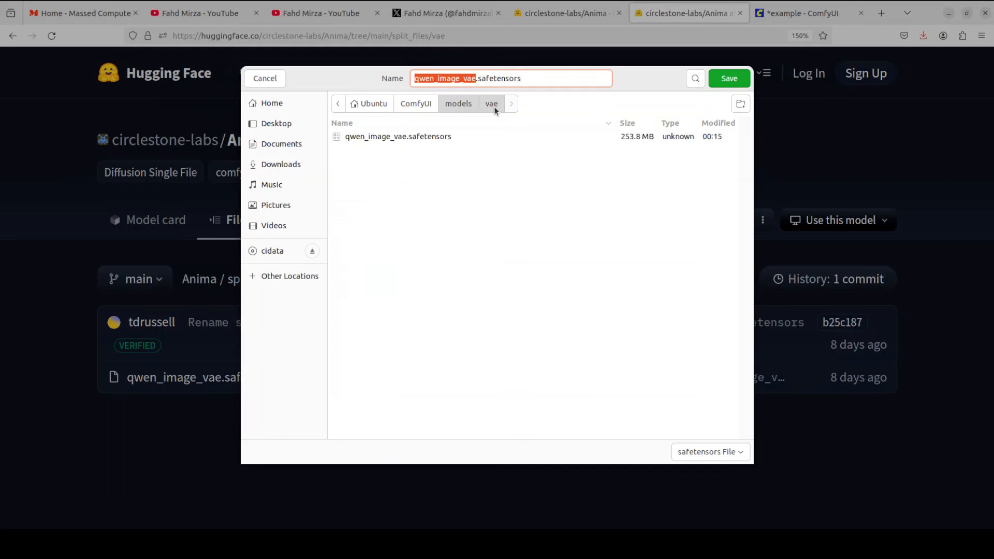
pyautogui.click(276, 82)
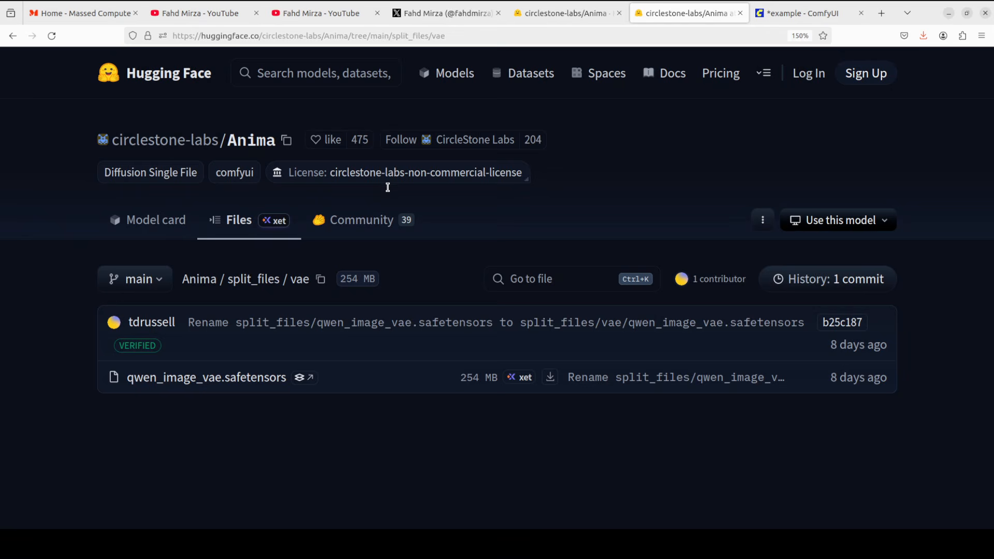
# Step: View the channel's YouTube search results for "LATENT SPACE" and return to the Anima model card
pyautogui.click(325, 14)
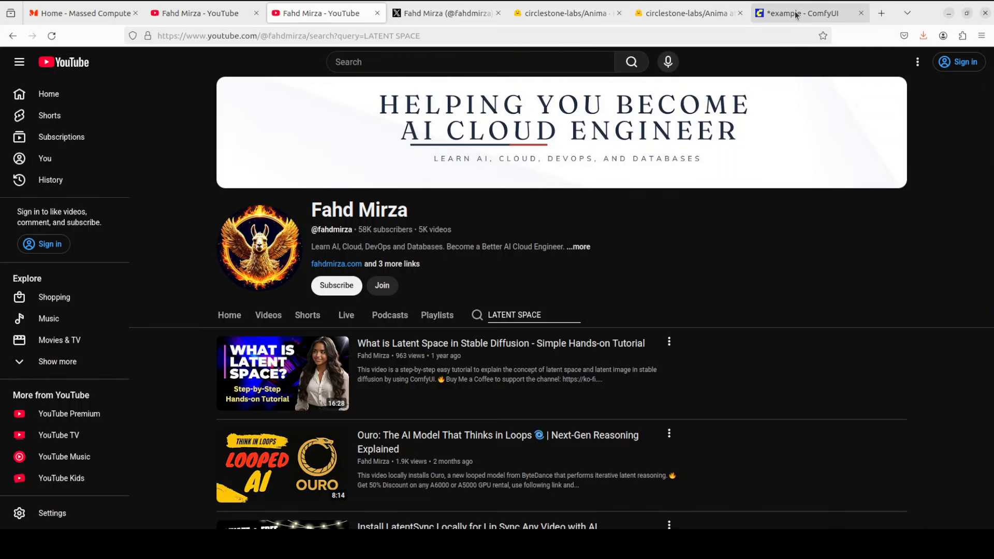
pyautogui.click(547, 17)
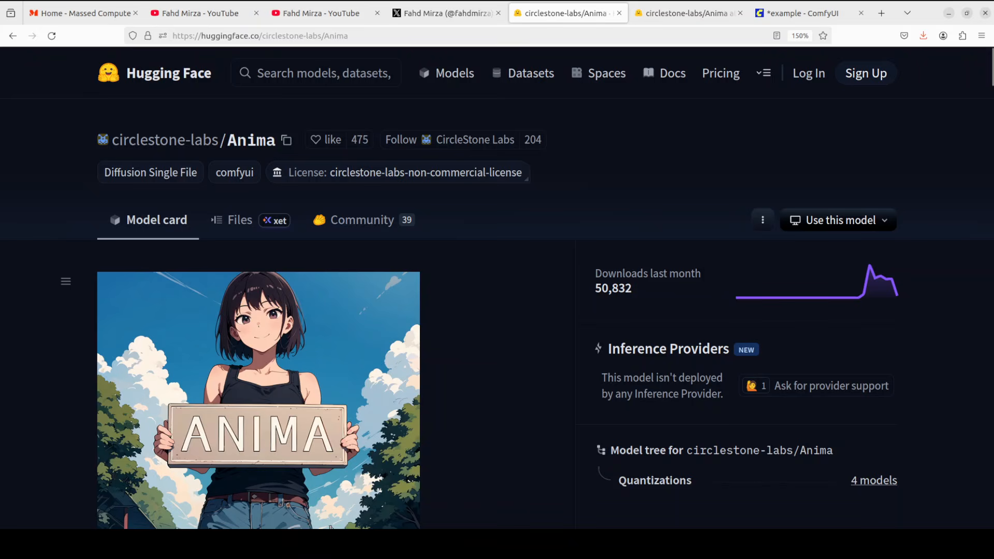
# Step: Show example.png in the Downloads folder over the ComfyUI workflow, and minimize the file manager
pyautogui.click(15, 58)
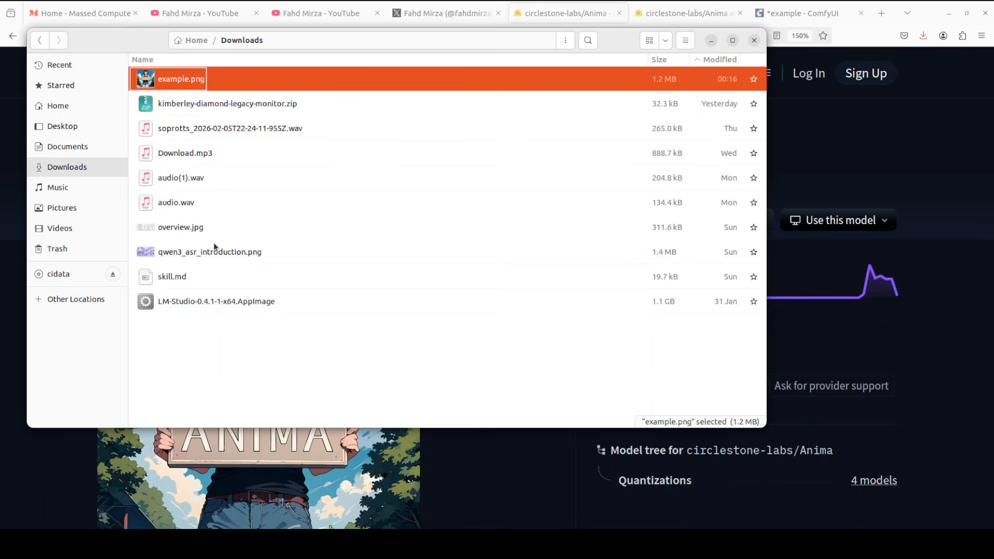
pyautogui.click(797, 13)
pyautogui.click(16, 59)
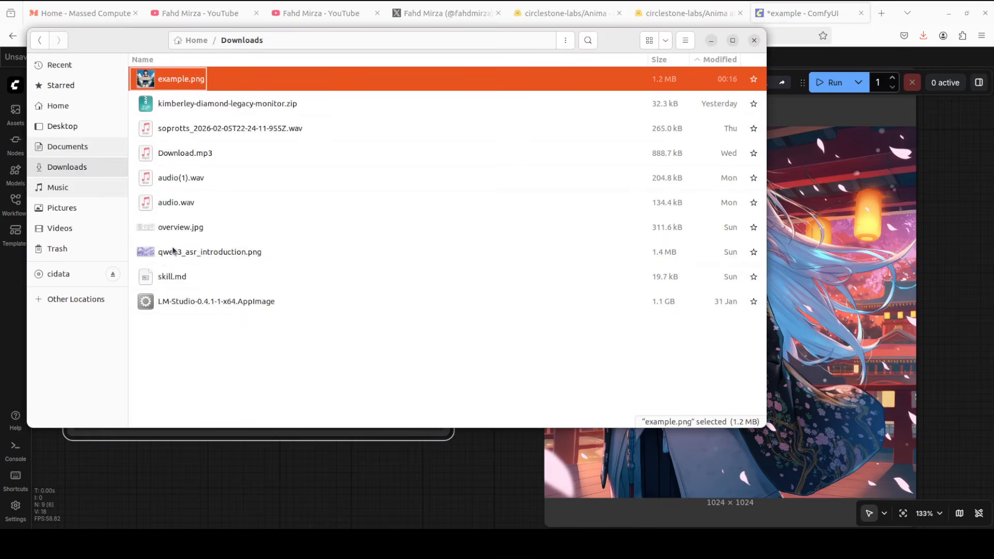
pyautogui.click(711, 41)
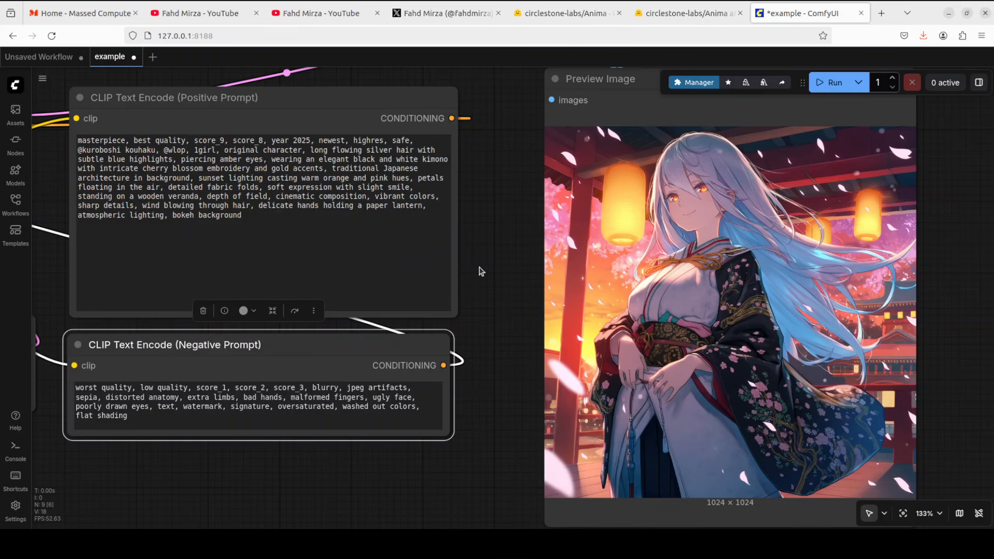
# Step: Replace the positive prompt with a cyberpunk shrine maiden in rain-soaked Tokyo and the negative with terms like generic composition and stiff pose, and generate the image
pyautogui.moveTo(247, 217); pyautogui.dragTo(52, 131)
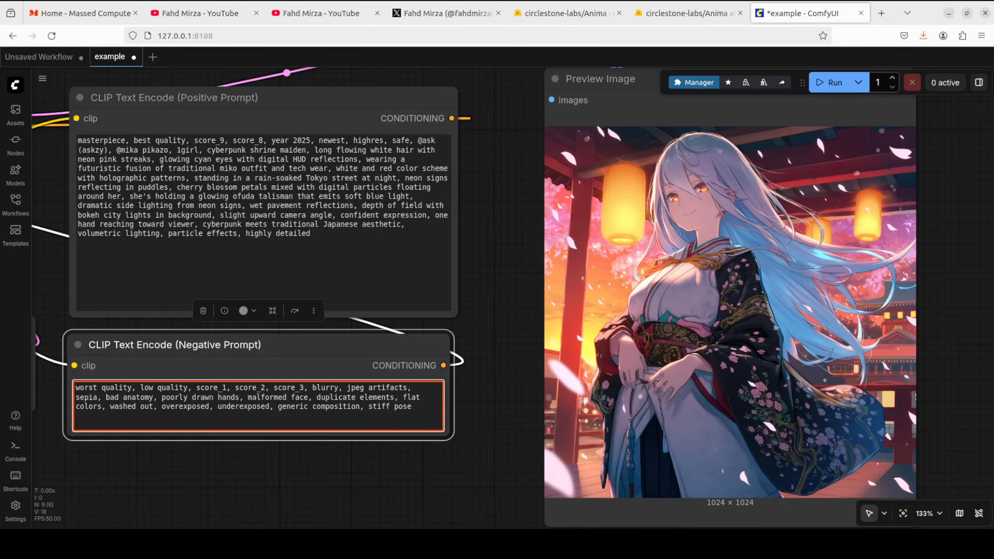
pyautogui.click(370, 205)
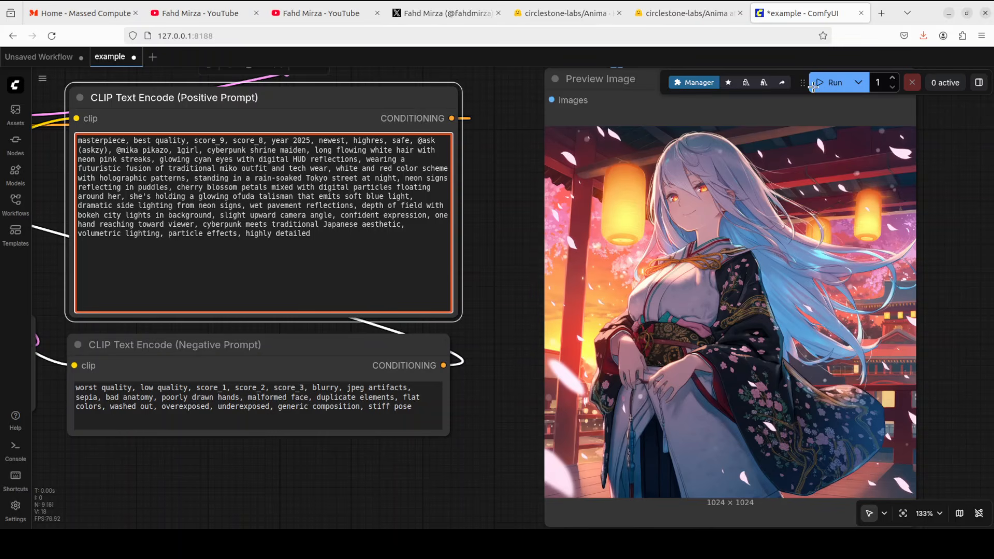
pyautogui.click(829, 83)
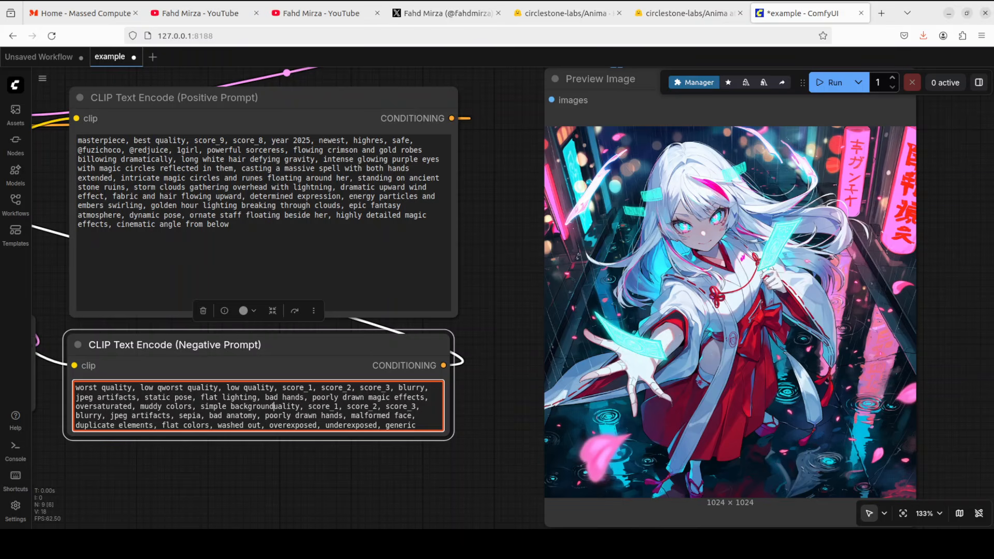
# Step: Generate the crimson-robed sorceress image and check the GPU load in the terminal with nvidia-smi and nvtop
pyautogui.click(830, 82)
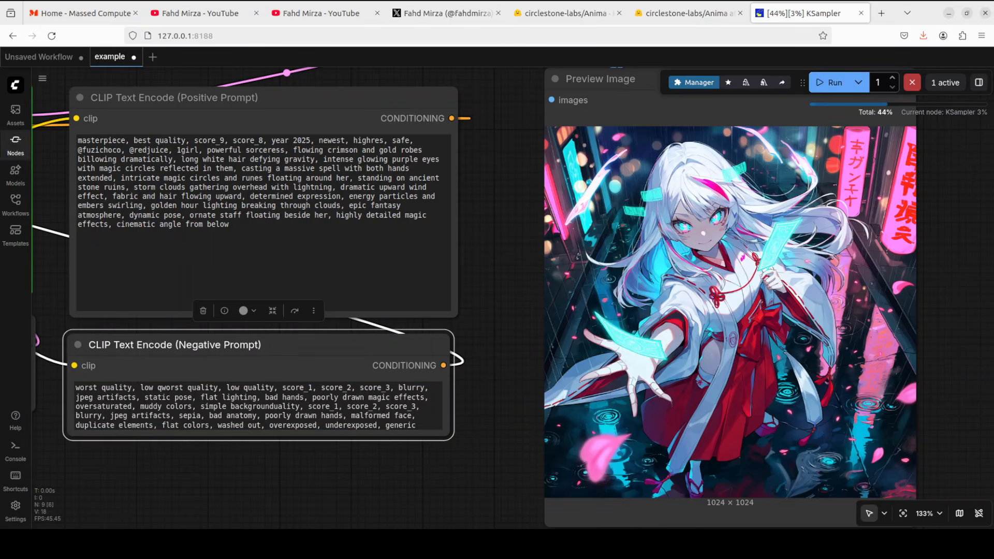
pyautogui.hotkey('alt', 'Tab')
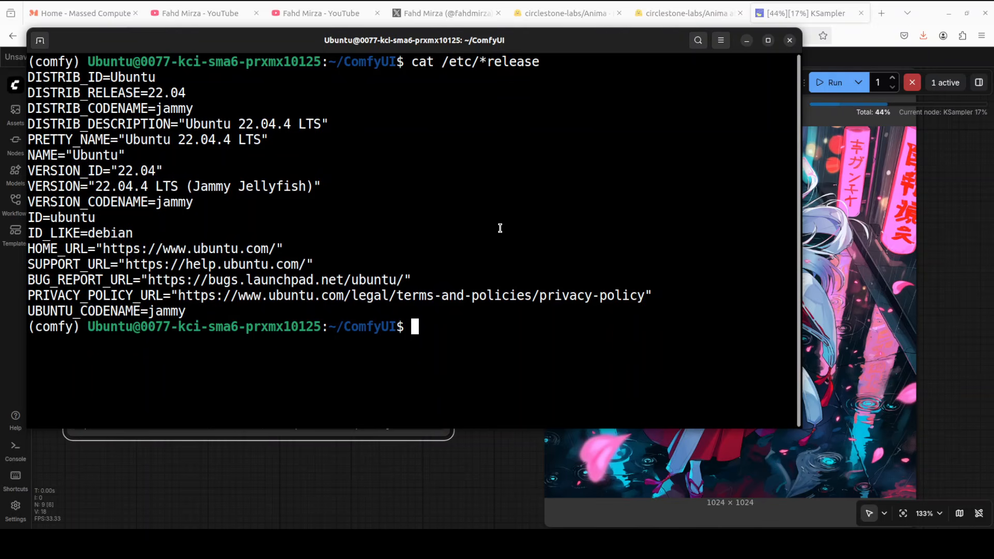
pyautogui.press('Up')
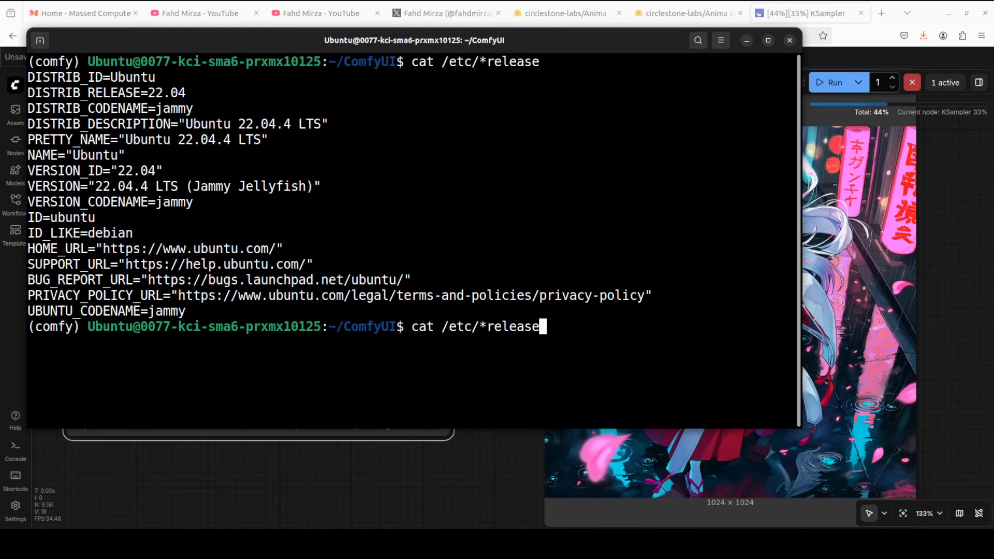
pyautogui.press('Up')
pyautogui.press('Return')
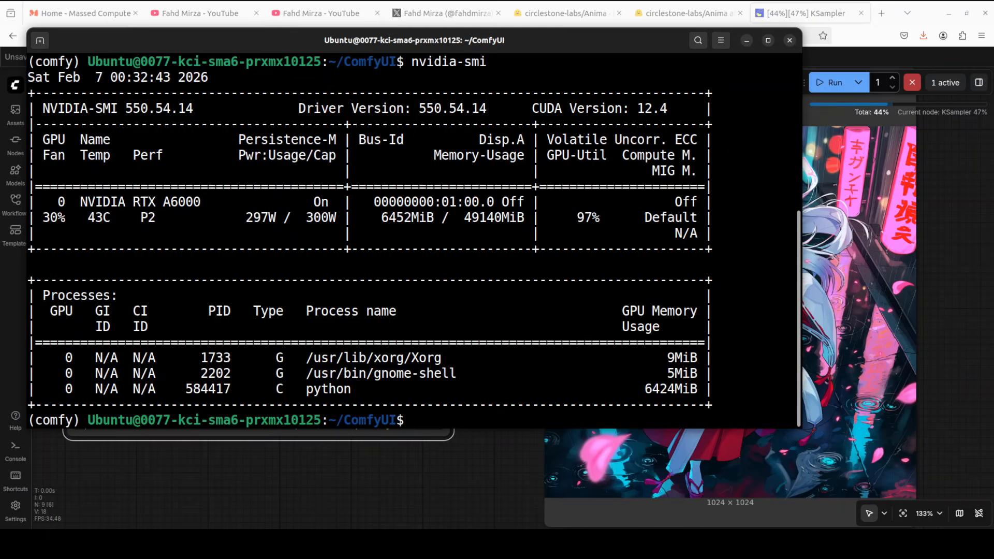
pyautogui.write('nvto')
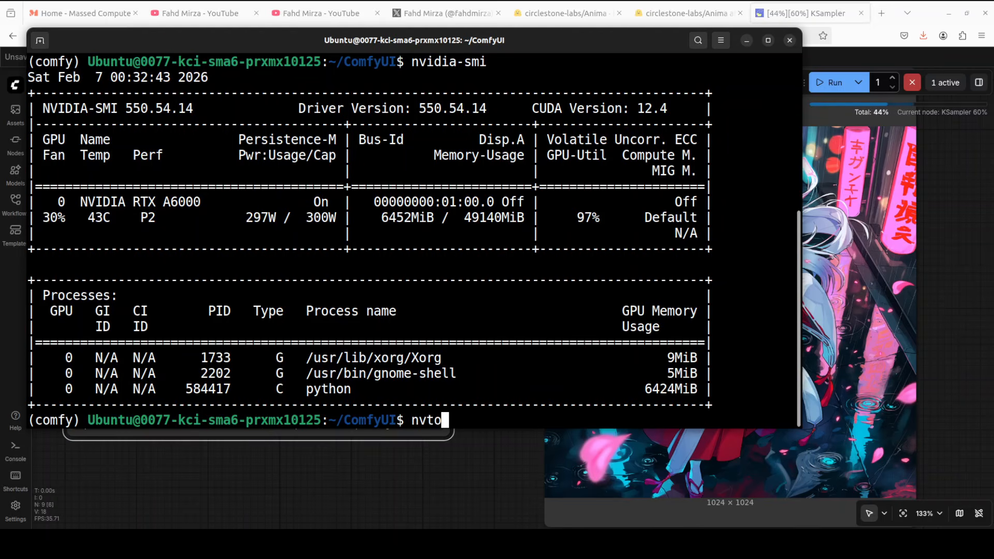
pyautogui.write('p')
pyautogui.press('Return')
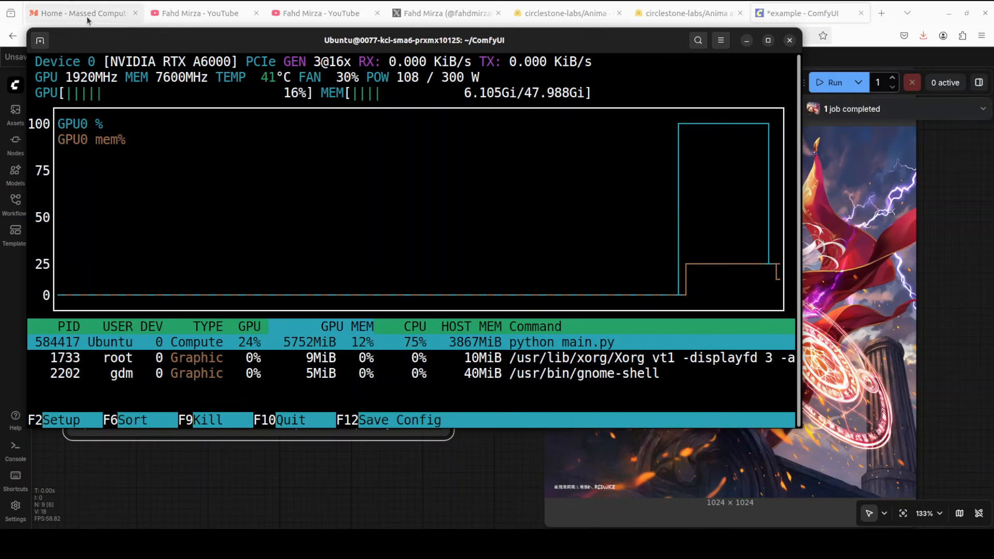
# Step: View the Massed Compute home page and return to the ComfyUI workflow
pyautogui.click(87, 17)
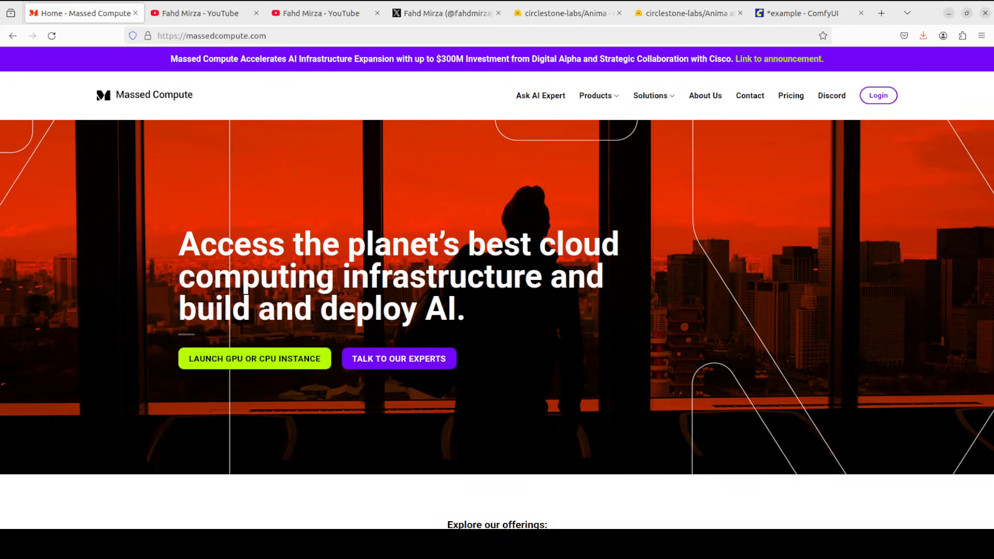
pyautogui.click(787, 13)
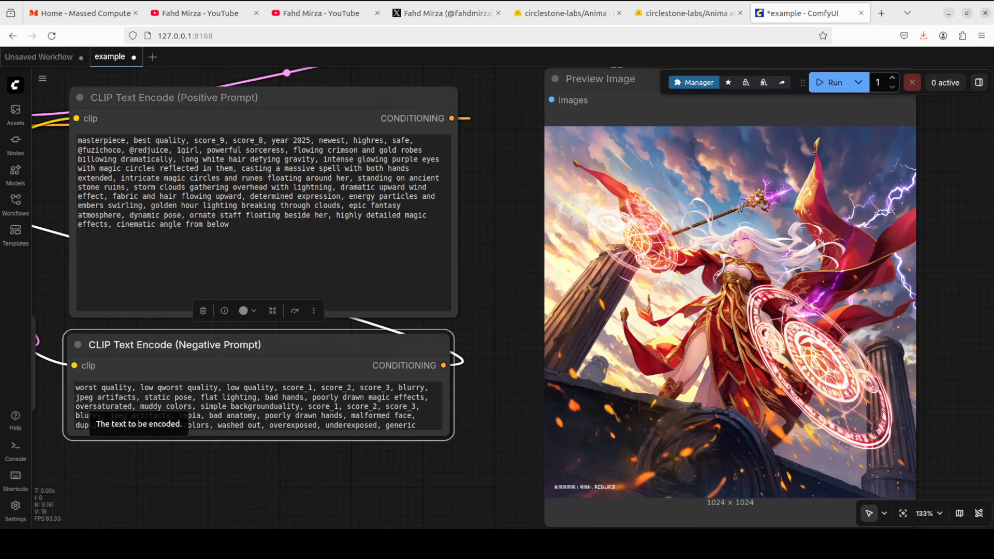
pyautogui.rightClick(633, 196)
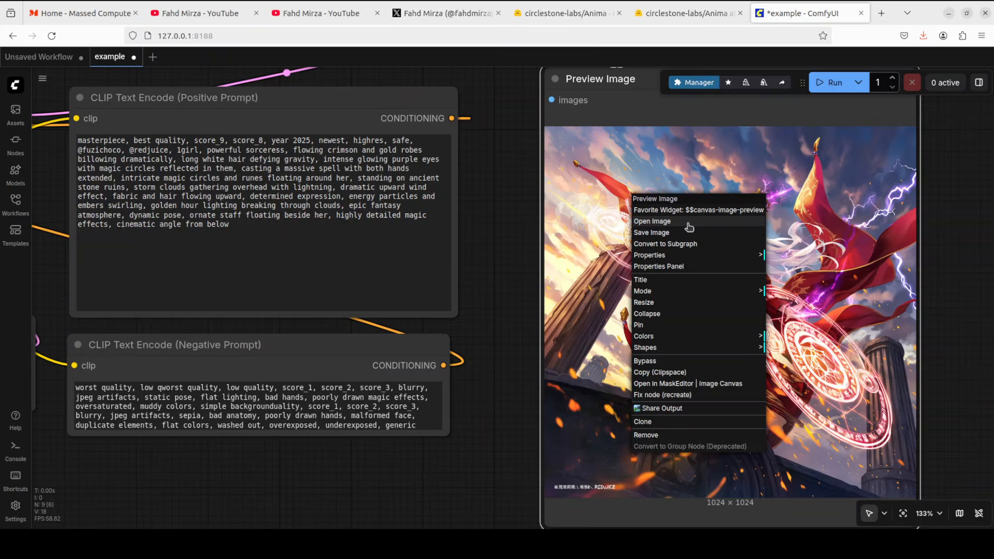
pyautogui.click(688, 227)
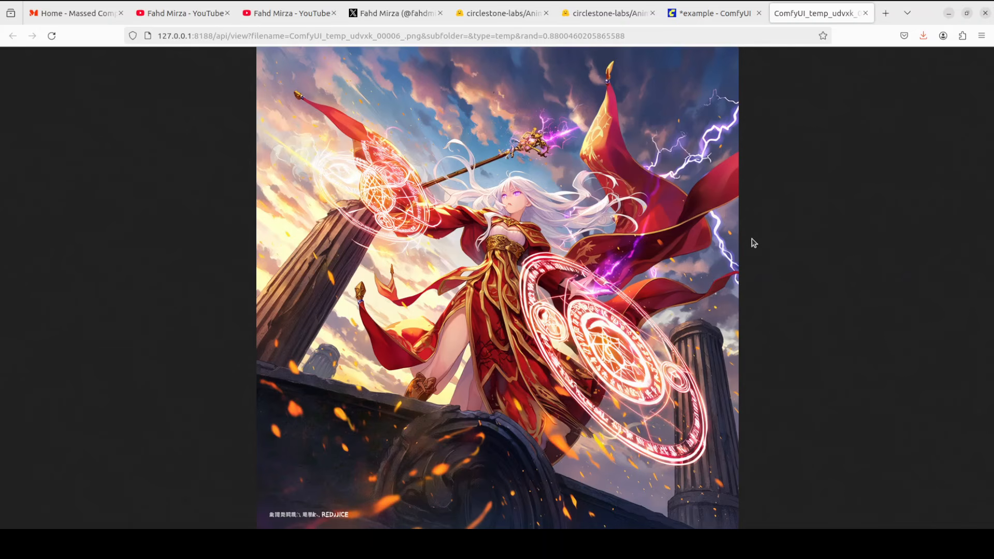
pyautogui.click(699, 13)
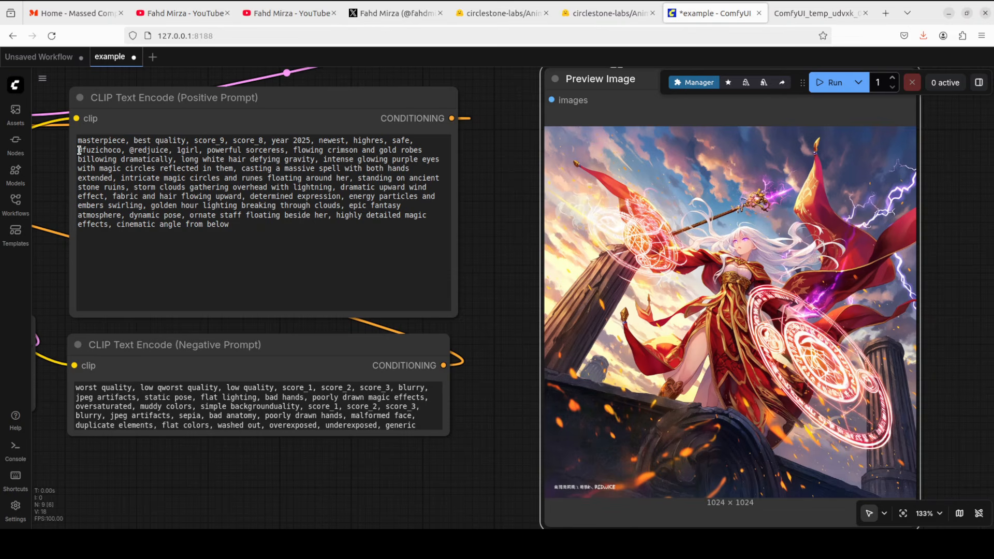
pyautogui.moveTo(78, 150); pyautogui.dragTo(337, 155)
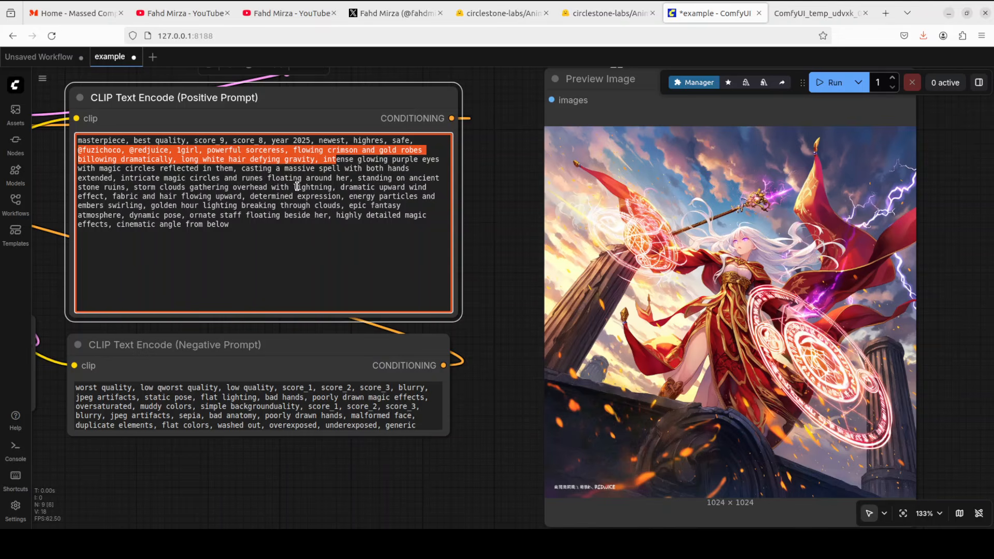
# Step: Review the Anima pages on Hugging Face and the workflow's KSampler, Load VAE, Load Diffusion Model and Load CLIP nodes
pyautogui.click(490, 13)
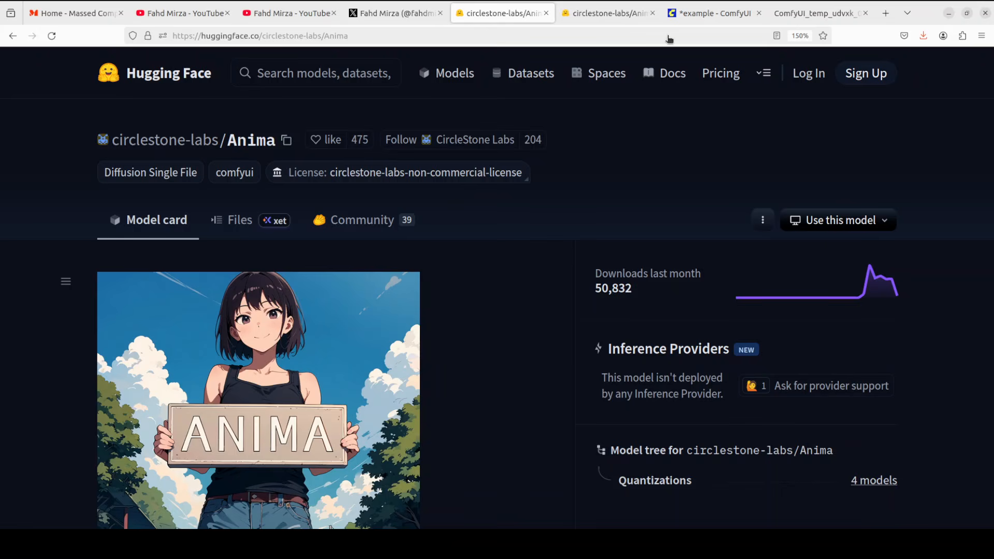
pyautogui.click(629, 16)
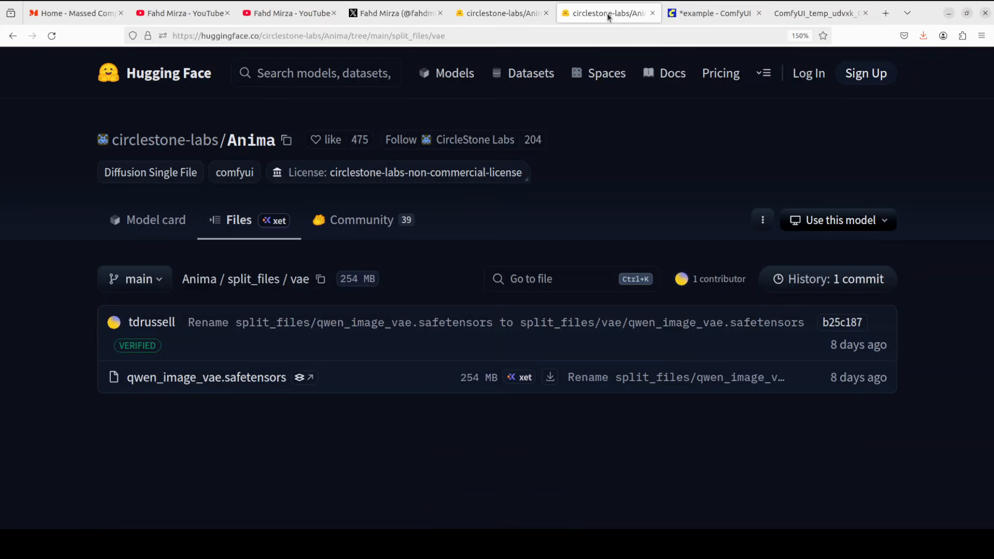
pyautogui.click(704, 14)
pyautogui.moveTo(130, 479); pyautogui.dragTo(614, 472)
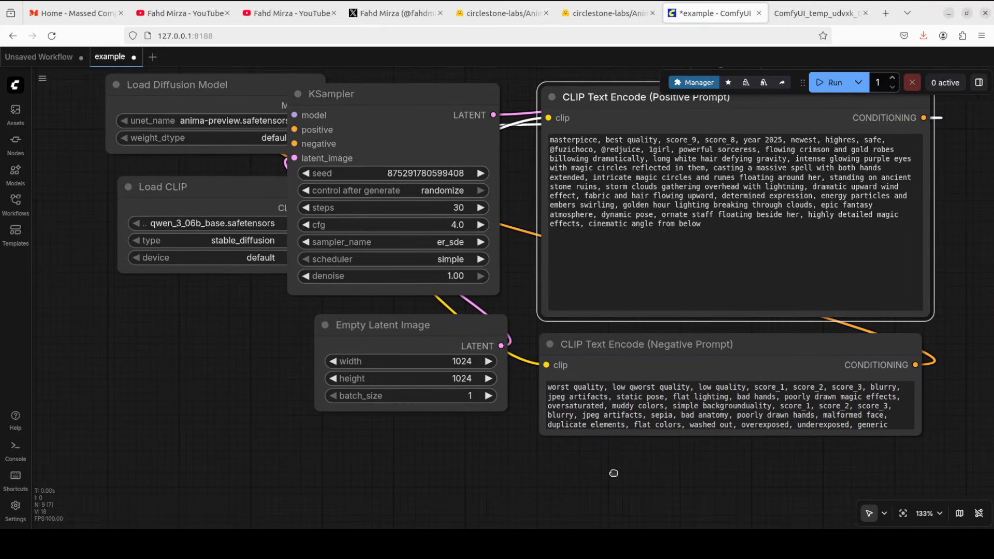
pyautogui.scroll(2, 614, 484)
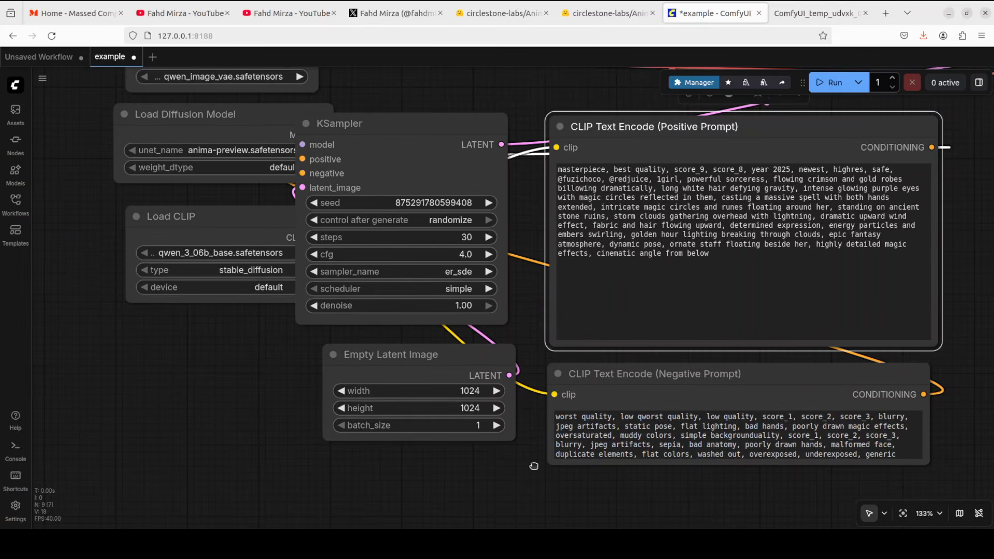
pyautogui.scroll(4, 198, 483)
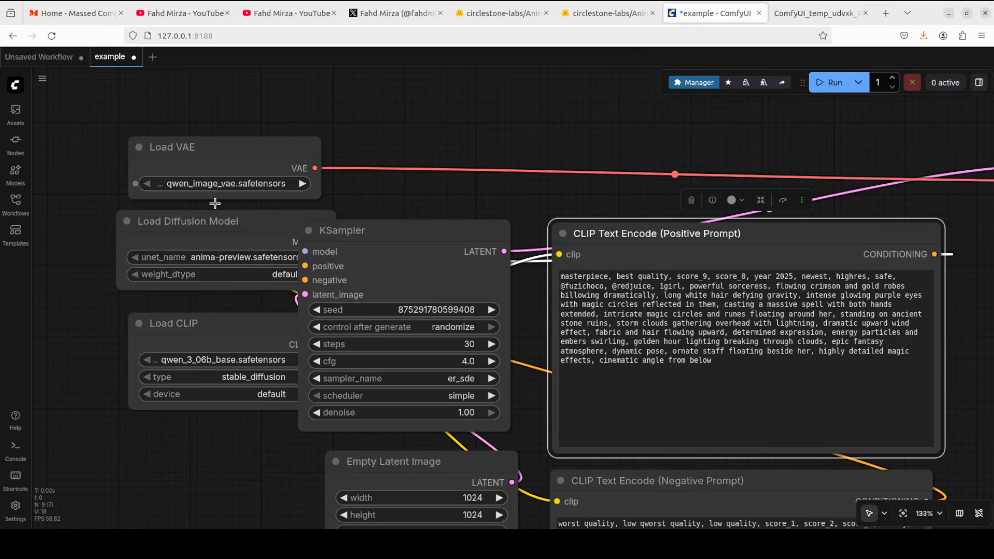
pyautogui.moveTo(261, 455); pyautogui.dragTo(152, 416)
pyautogui.moveTo(767, 427); pyautogui.dragTo(581, 342)
pyautogui.moveTo(687, 353); pyautogui.dragTo(542, 337)
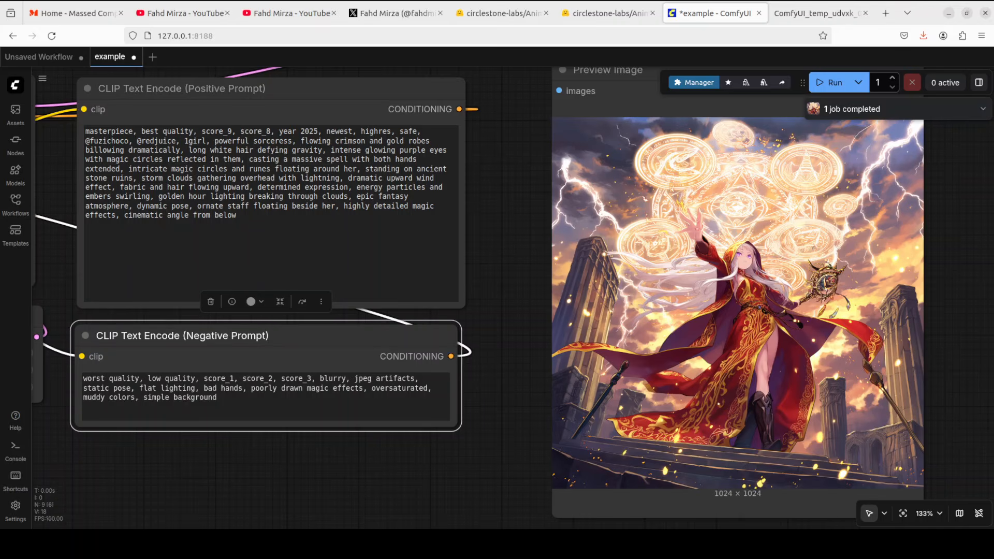
# Step: Replace the positive prompt with a cozy café scene of a brown-haired, green-eyed girl in a cream sweater and plaid skirt holding a heart-foam latte
pyautogui.click(267, 205)
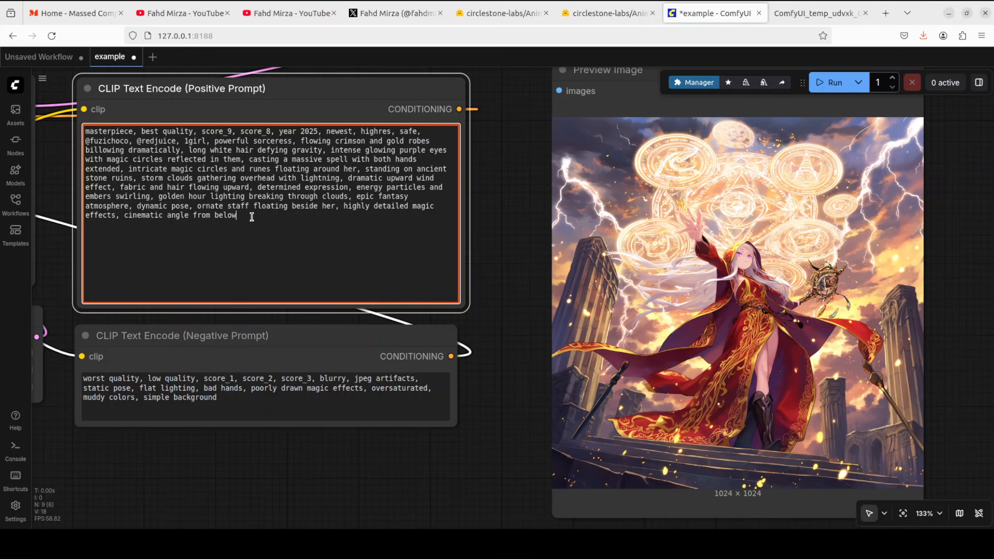
pyautogui.hotkey('ctrl', 'a')
pyautogui.write('masterpiece, best quality, score_9, score_8, year 2024, recent, highres, safe, @kantoku, @rurudo, 1girl, cute girl with shoulder-length brown hair and green eyes, wearing oversized cream sweater and plaid skirt, sitting by window in cozy café, holding a latte with heart foam art, warm afternoon sunlight streaming through window, soft bokeh background, potted plants on windowsill, gentle smile with slight blush, looking at viewer, steam rising from cup, wooden table with pastries, warm color palette with golden lighting, peaceful atmosphere, depth of field, slice of life aesthetic, comfortable and inviting mood, detailed fabric texture, soft shadows')
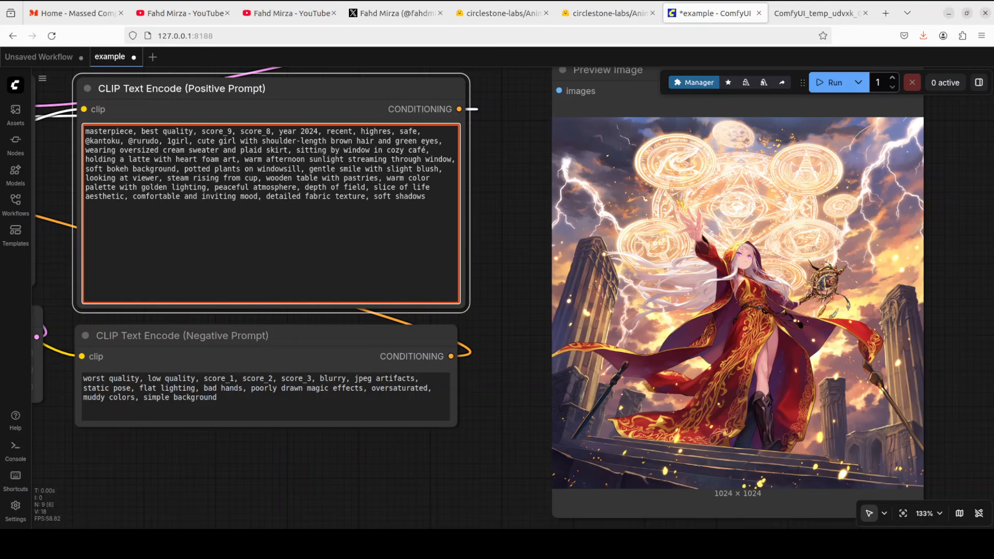
# Step: Replace the negative prompt with low-quality terms plus harsh lighting, stiff expression, poorly drawn food, generic background and flat colors, and generate the image
pyautogui.click(234, 387)
pyautogui.hotkey('ctrl', 'a')
pyautogui.write('worst quality, low quality, score_1, score_2, score_3, blurry, jpeg artifacts, harsh lighting, stiff expression, poorly drawn food, generic background, flat colors')
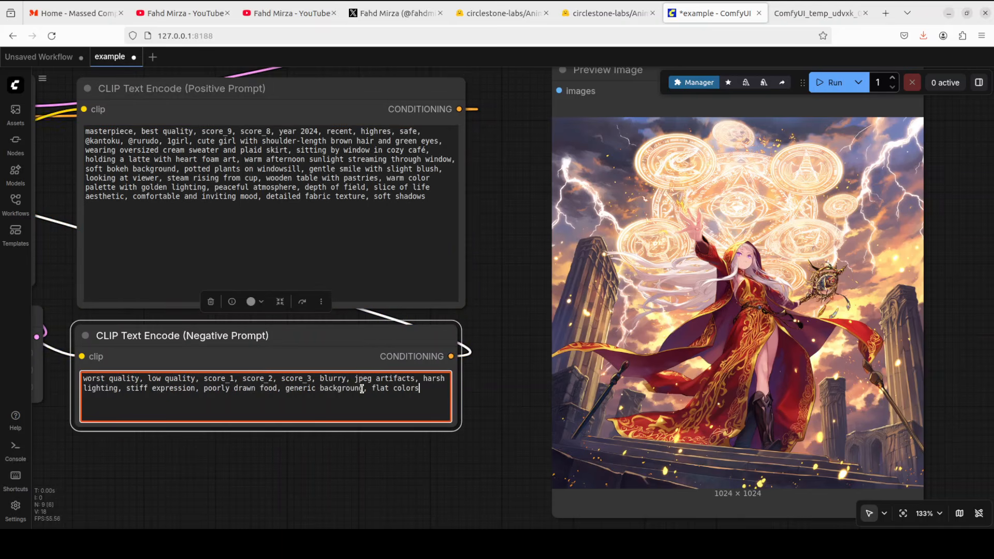
pyautogui.click(831, 82)
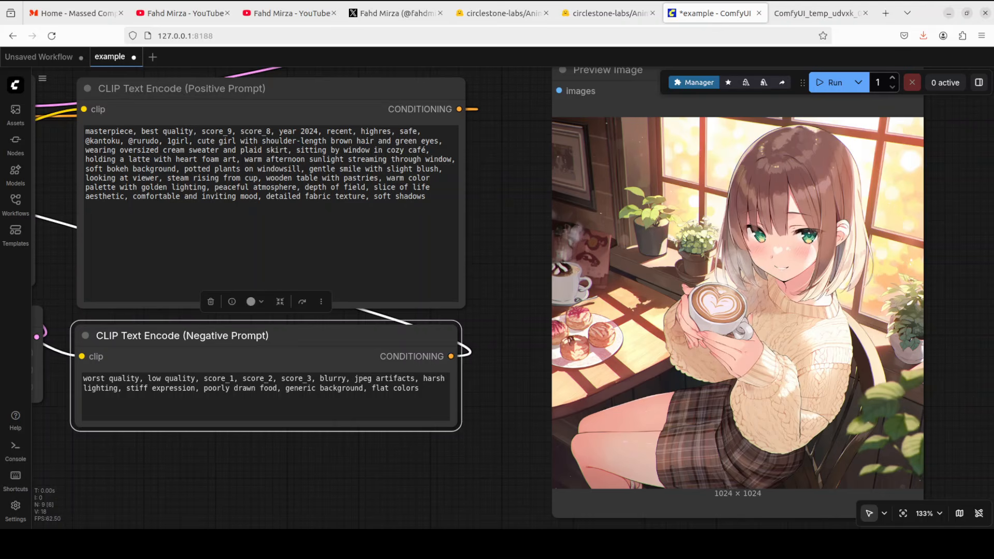
# Step: Replace the positive prompt with a fashionable girl with short black hair and purple highlights, in trendy streetwear, leaning against a graffiti wall at golden hour
pyautogui.click(204, 182)
pyautogui.hotkey('ctrl', 'a')
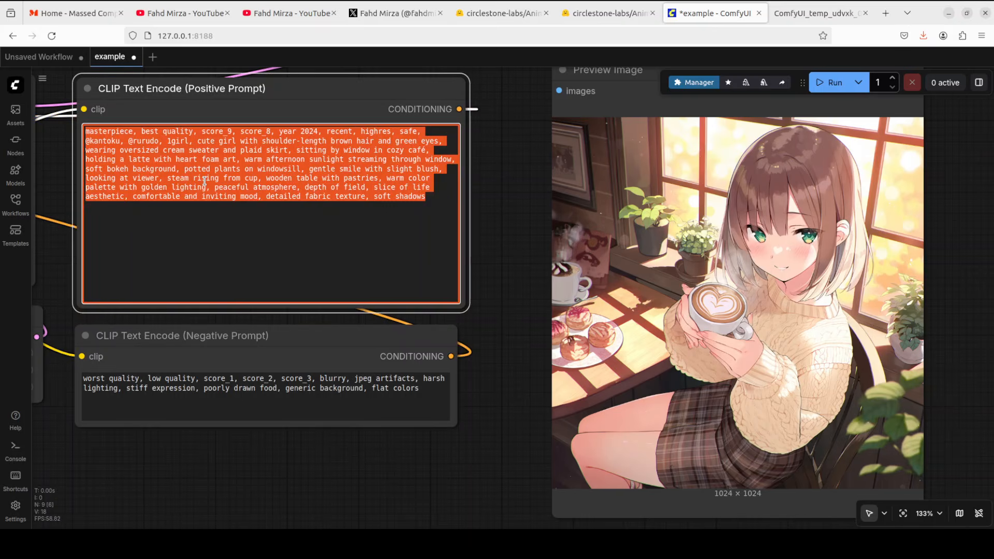
pyautogui.write('masterpiece, best quality, score_9, score_8, year 2025, newest, highres, safe, @lack, @krenz cushart, 1girl, fashionable girl with short asymmetrical black hair with purple highlights, sharp amber eyes with eyeliner, wearing trendy streetwear - oversized graphic hoodie, ripped jeans, high-top sneakers, multiple accessories including chains and rings, leaning against graffiti wall in urban setting, golden hour lighting, confident smirk, one hand in pocket, dynamic pose with slight hip tilt, detailed street art background, depth of field with blurred city background, modern cool girl aesthetic, vibrant colors, sharp lines, urban atmosphere, lens flare effect, highly detailed clothing wrinkles and textures')
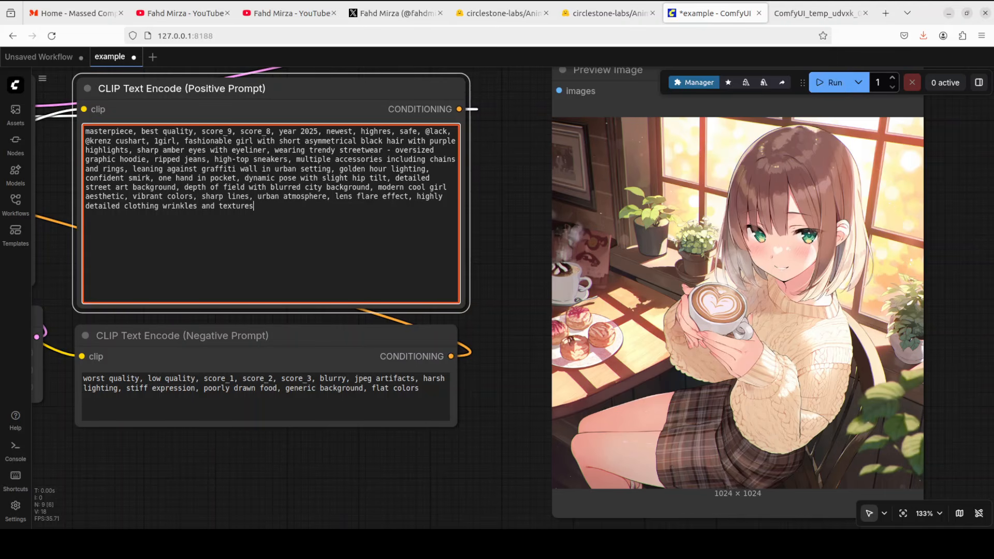
# Step: Replace the negative prompt with low-quality terms plus poorly drawn clothing, bad proportions, generic pose, flat shading and boring composition, and generate the image
pyautogui.click(228, 388)
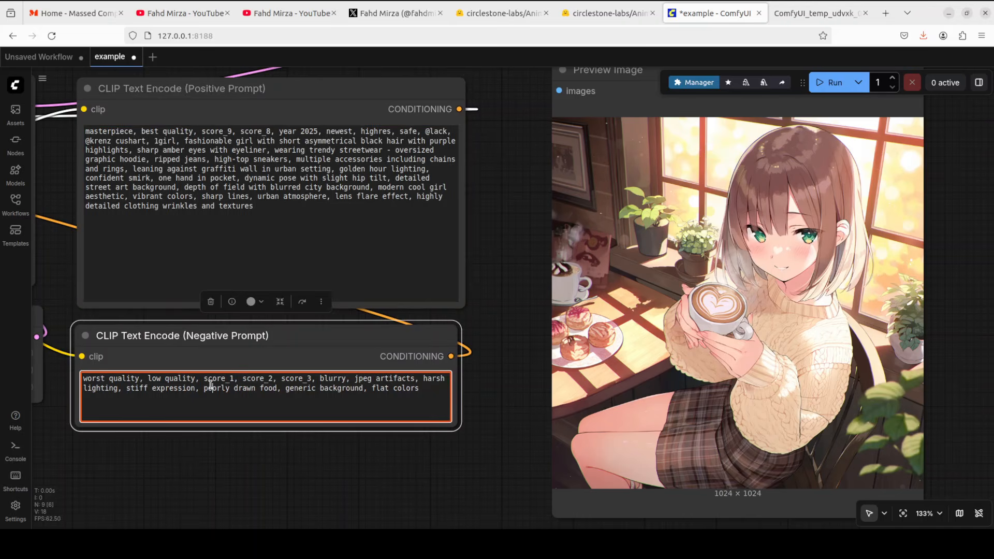
pyautogui.hotkey('ctrl', 'a')
pyautogui.write('worst quality, low quality, score_1, score_2, score_3, blurry, jpeg artifacts, poorly drawn clothing, bad proportions, generic pose, washed out colors, flat shading, boring composition')
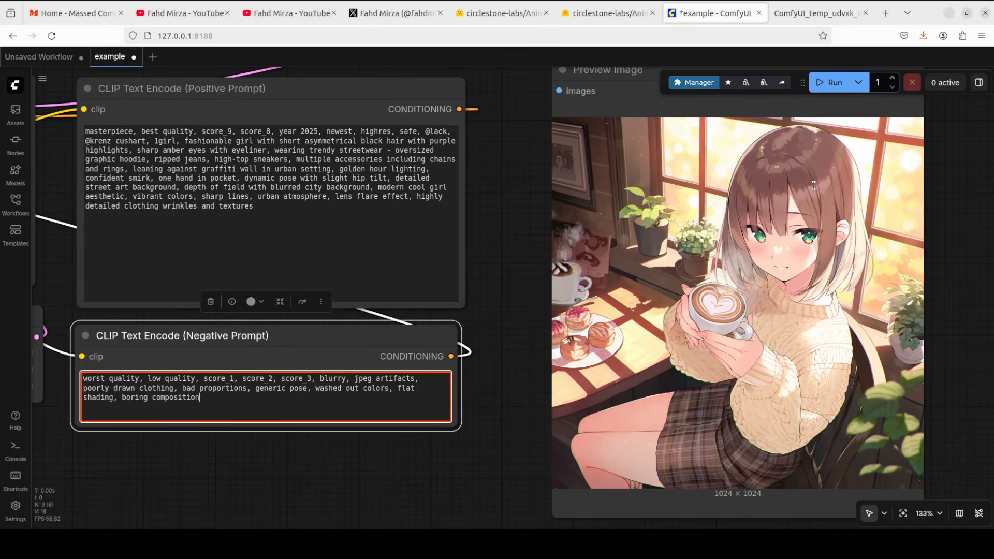
pyautogui.click(829, 82)
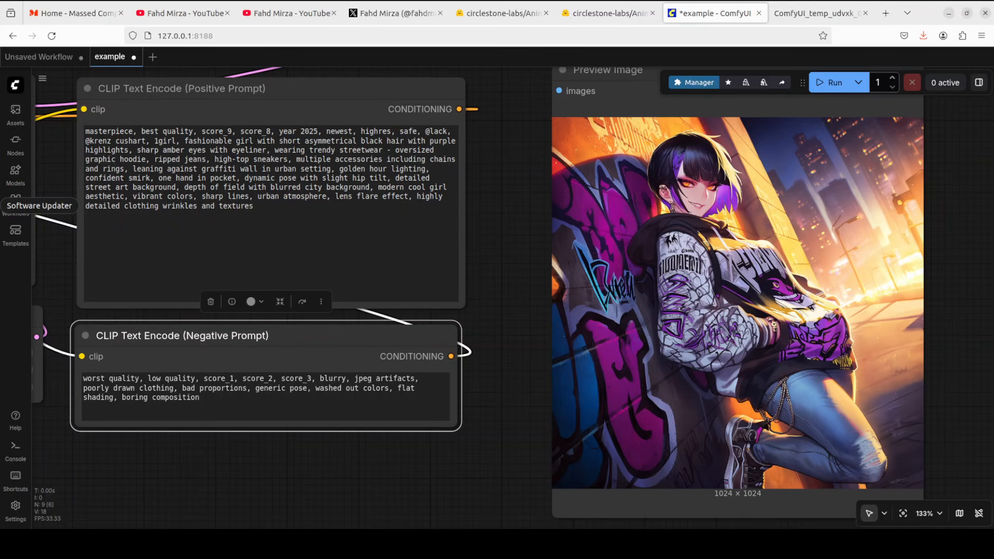
# Step: View the channel's YouTube search results for "comfyui tutorial" and the creator's X profile
pyautogui.click(195, 17)
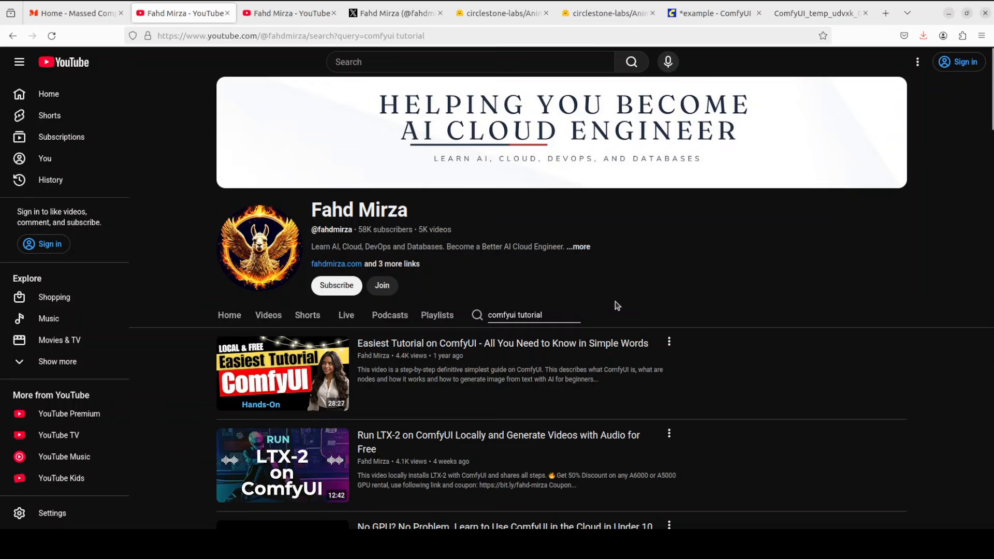
pyautogui.click(399, 20)
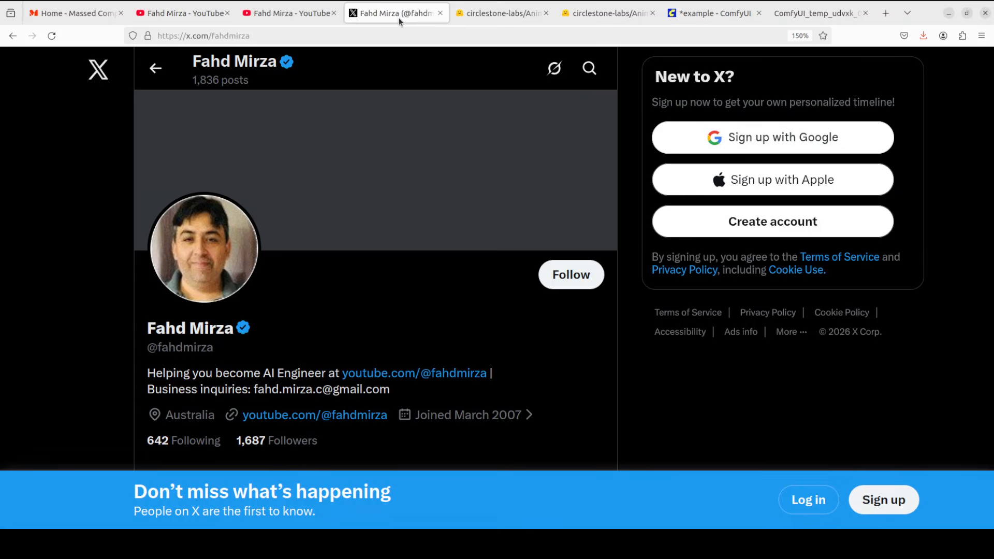